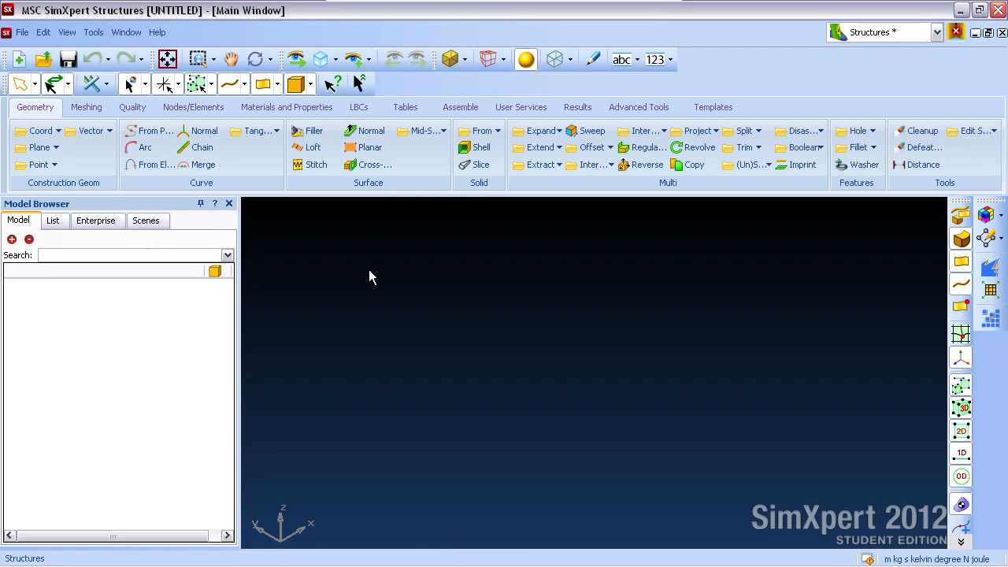
click(54, 168)
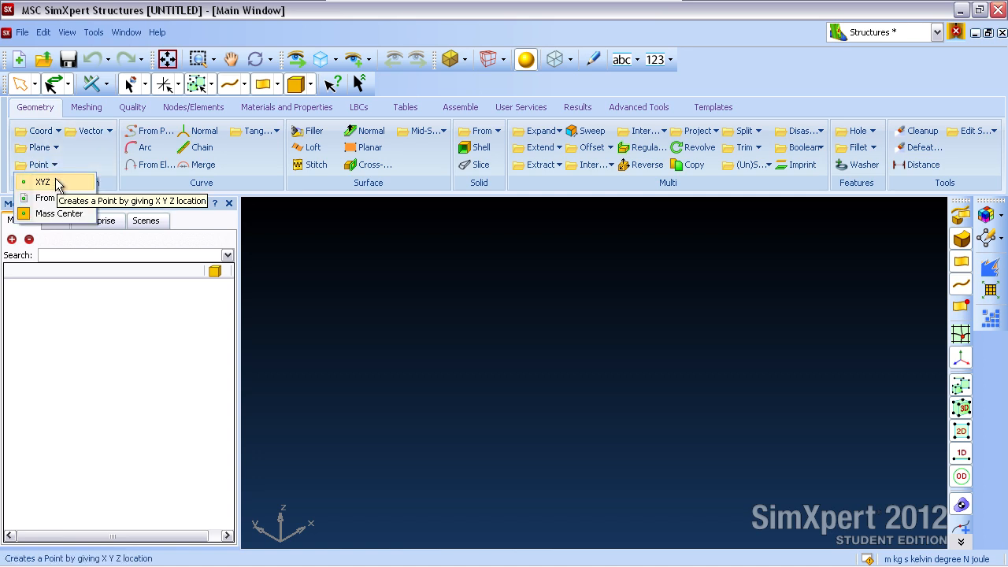
click(409, 290)
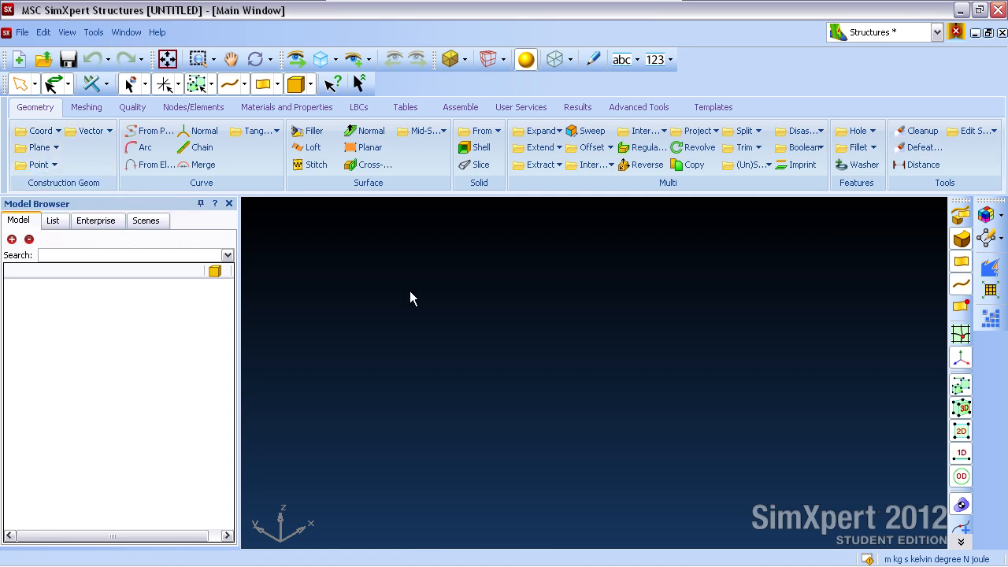
Start saving the model and create a new folder named bending2 on the desktop.
click(67, 59)
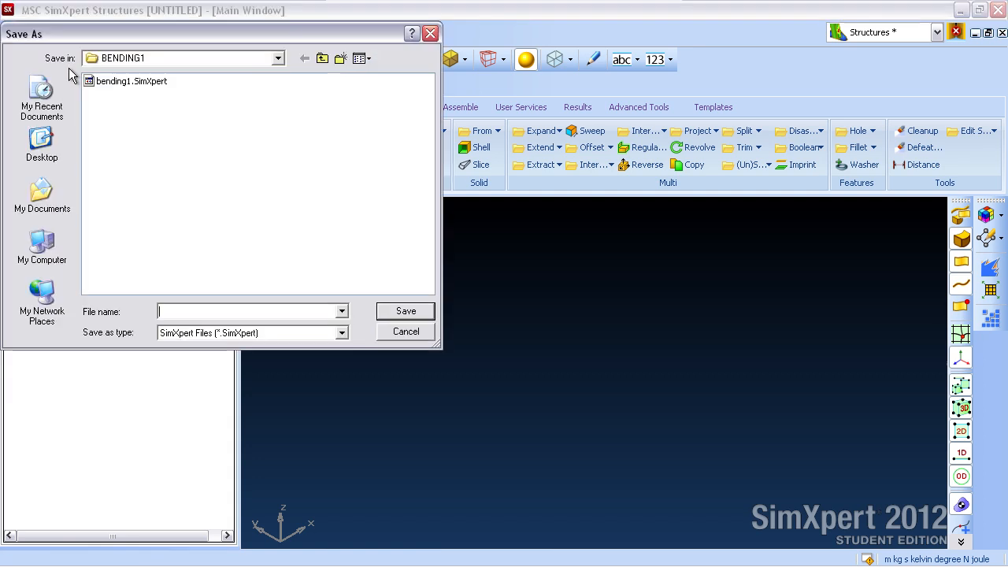
click(48, 148)
right_click(140, 222)
mouse_move(201, 318)
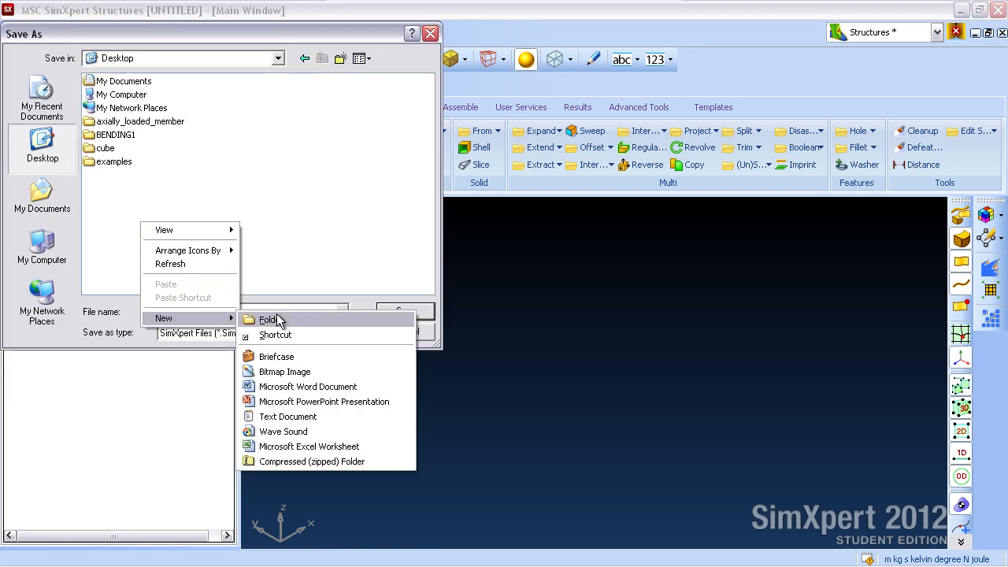
click(260, 319)
text(bending2)
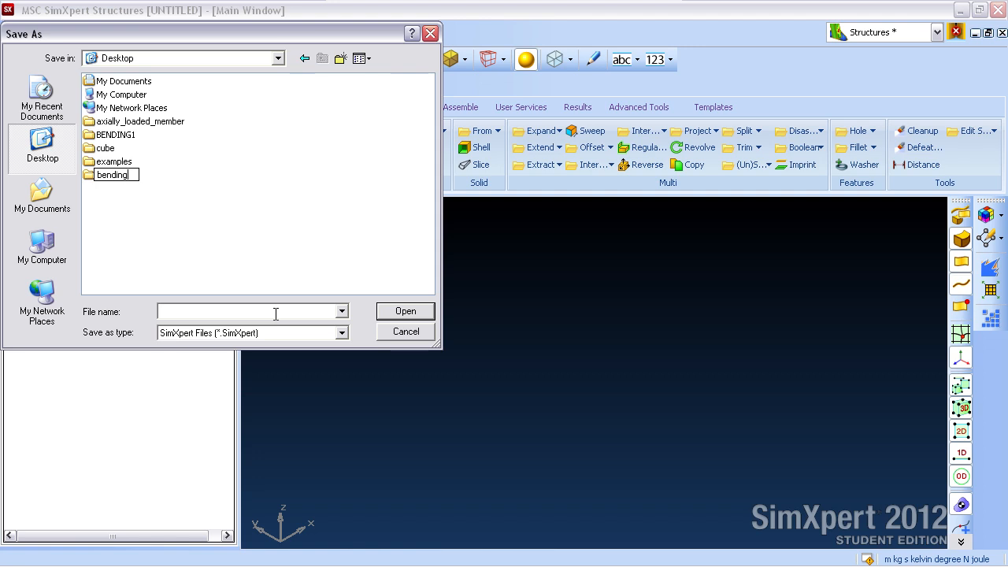
key(Return)
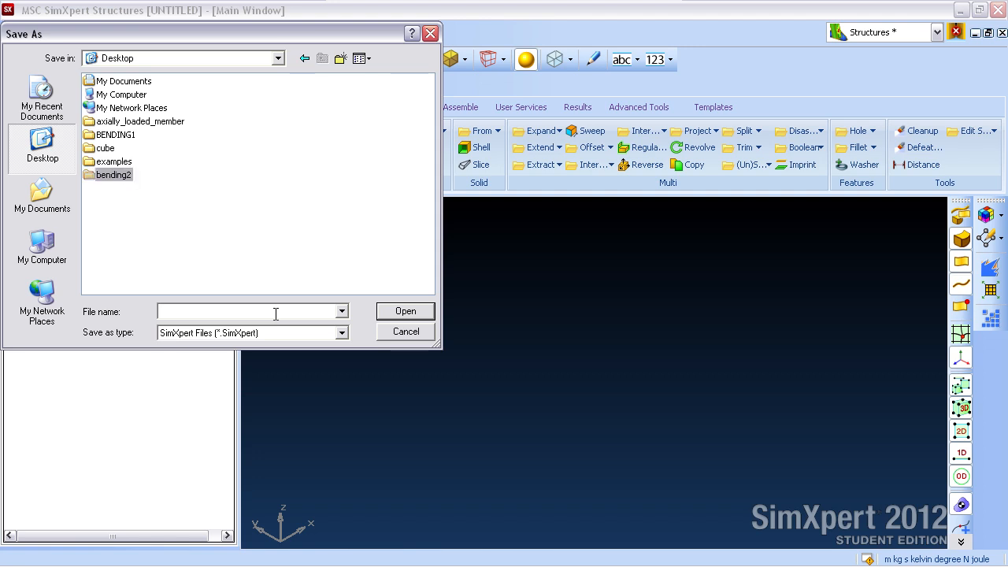
Save the model as bending2 inside the bending2 folder.
double_click(115, 174)
click(176, 311)
text(be)
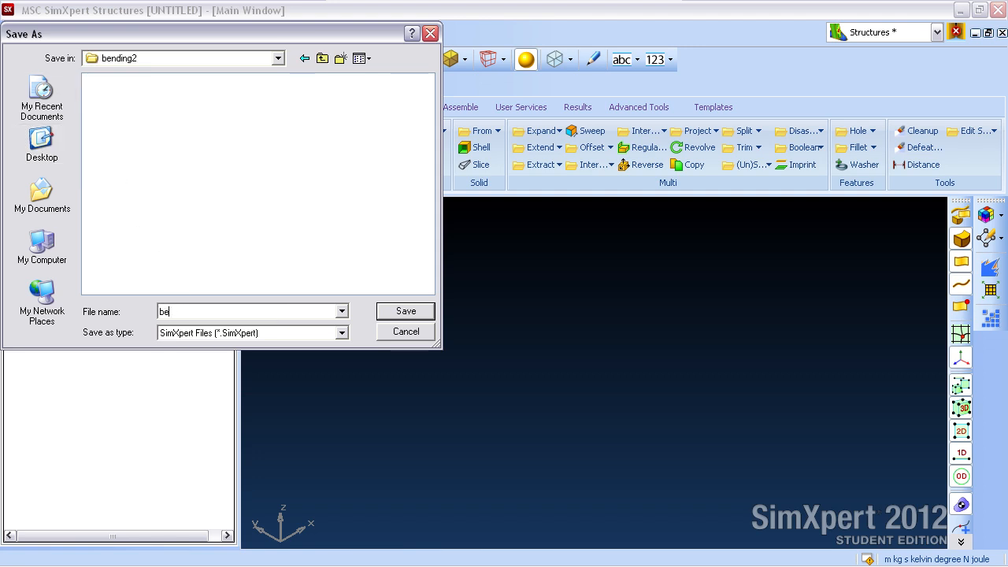
text(nding2)
key(Return)
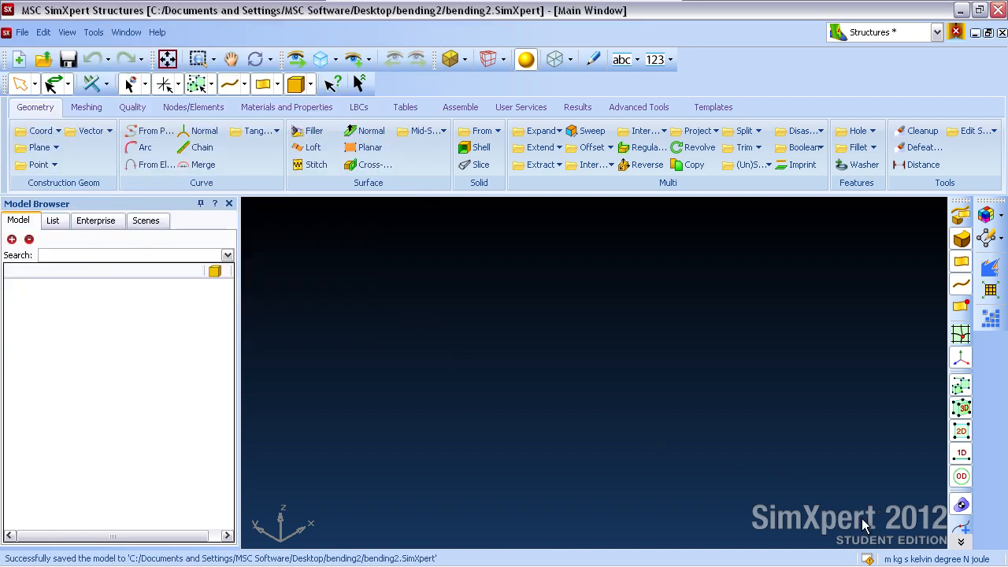
Check the basic unit settings for length, mass, time, temperature, force and heat.
click(910, 559)
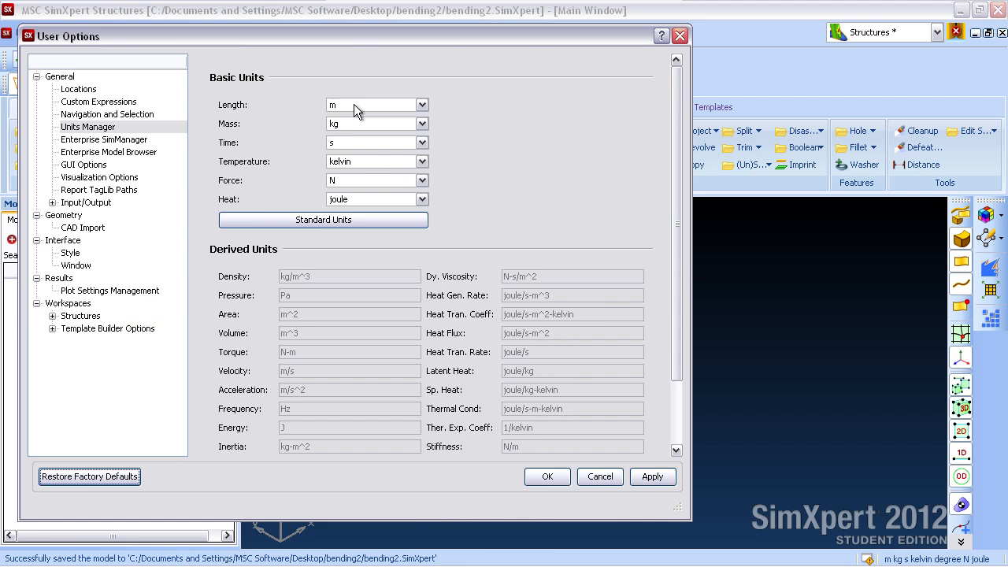
click(556, 477)
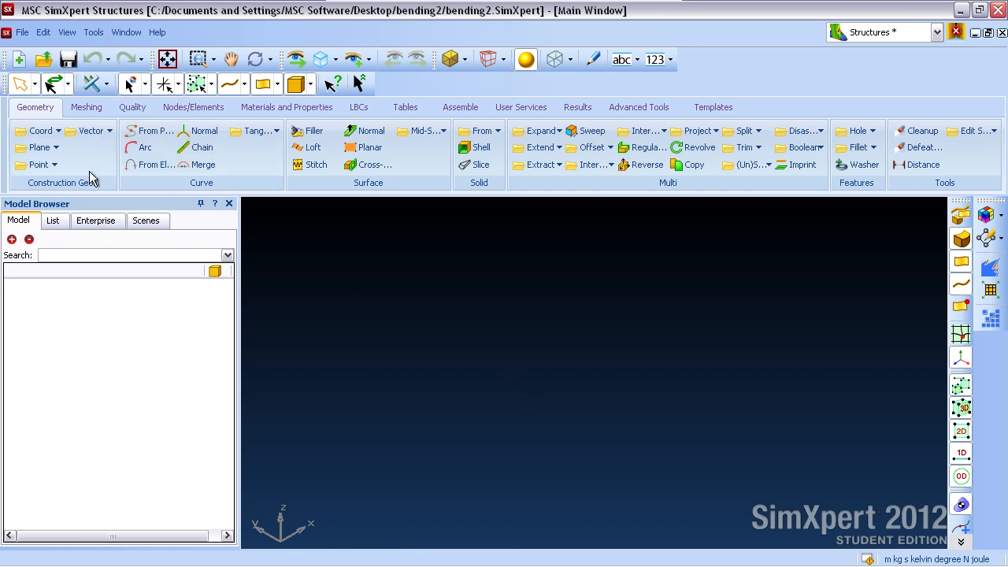
Create two points by XYZ coordinates at 0, 0, 0 and 3, 0, 0.
click(49, 167)
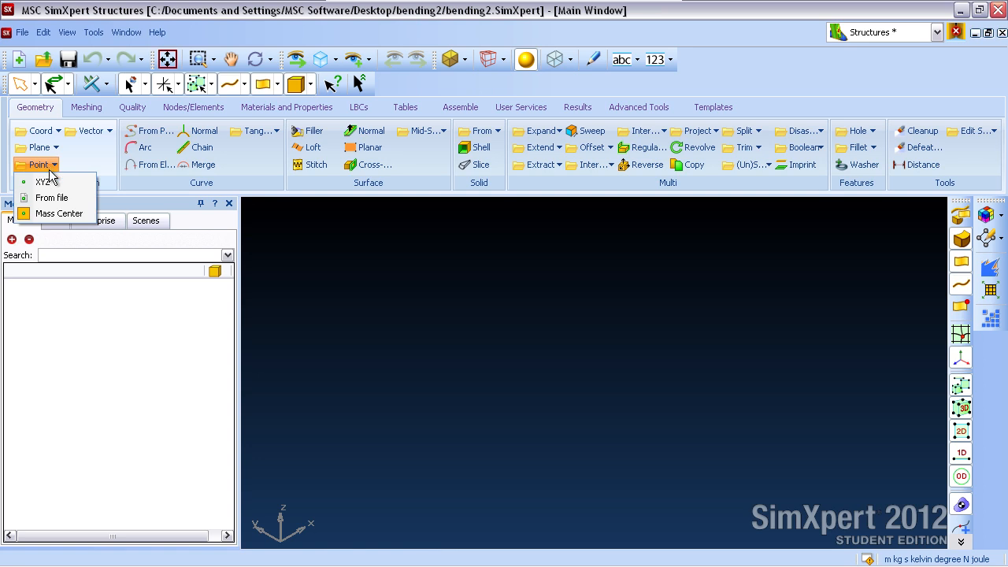
click(45, 182)
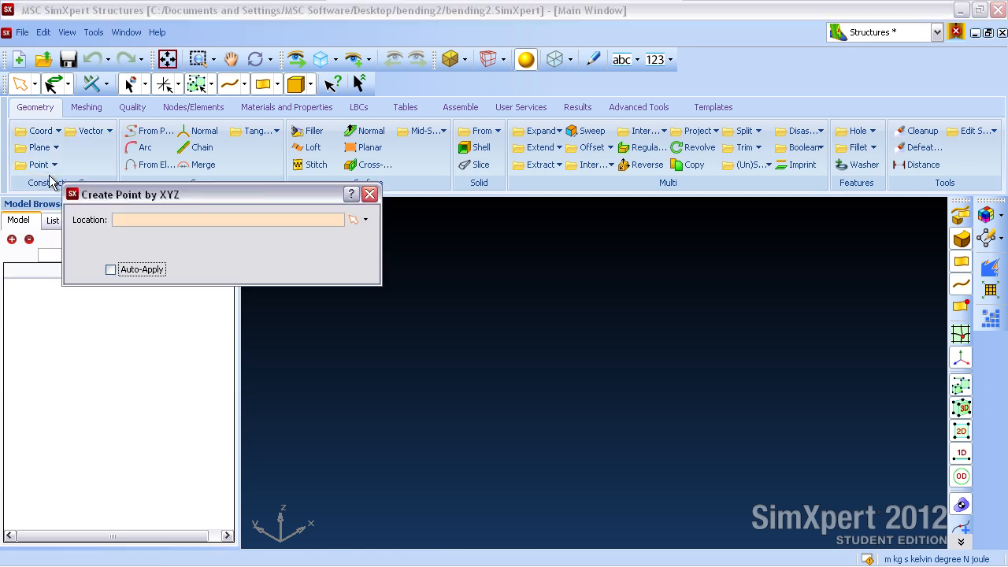
click(251, 221)
text(0 0 0;)
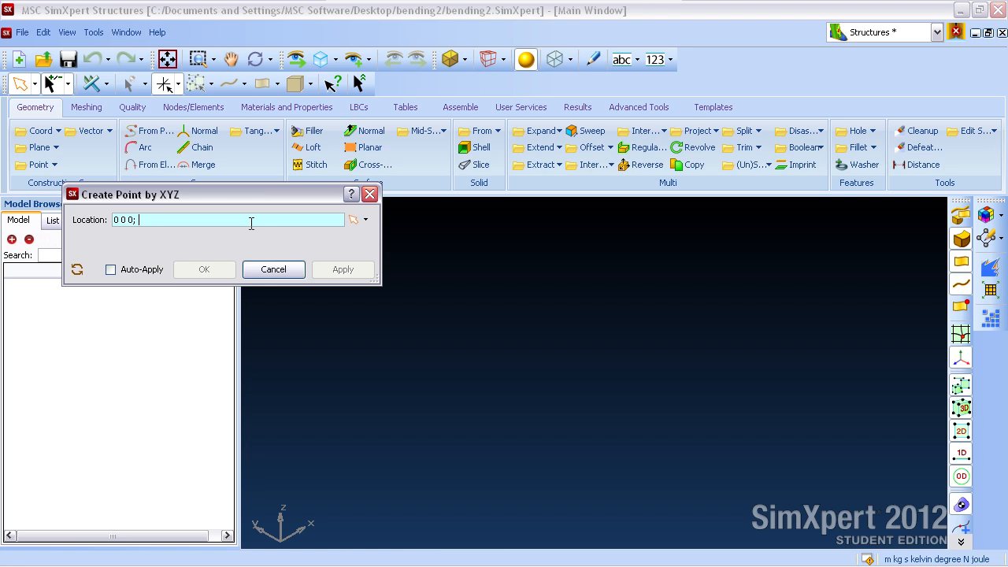
text(3, 0, 0)
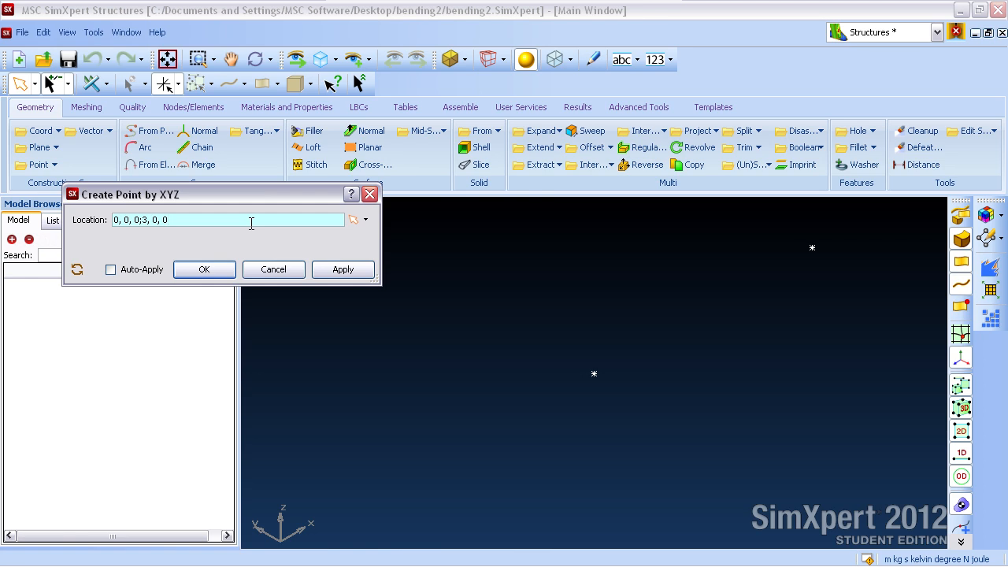
key(Return)
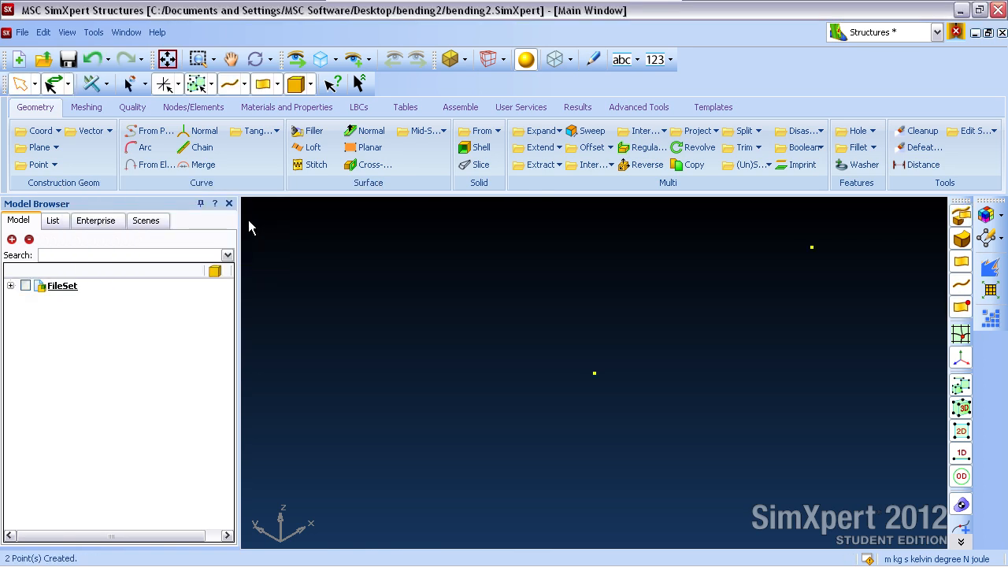
In the front view, create a spline curve between the two points using the 2 Points method with Auto-Apply enabled.
click(335, 59)
click(351, 126)
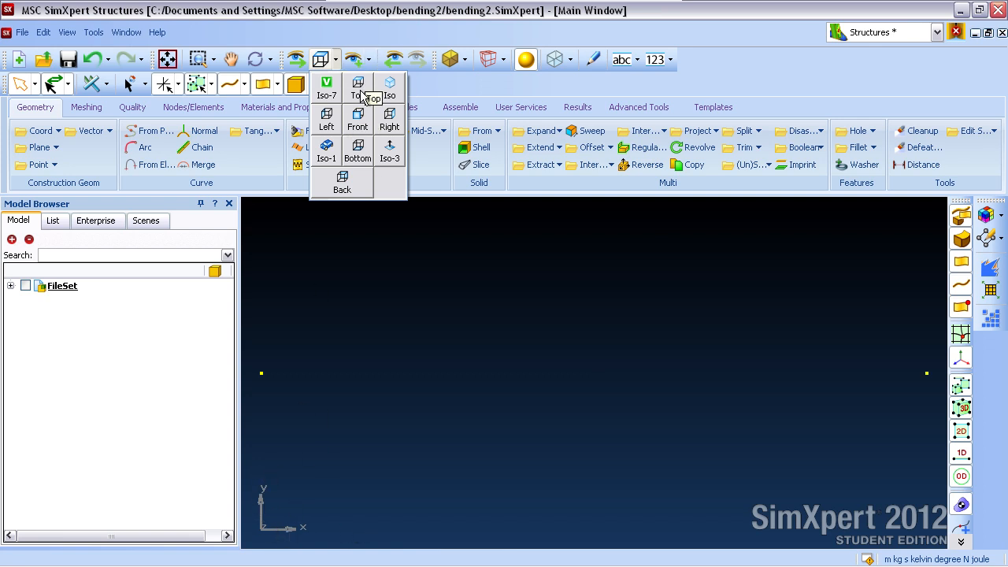
click(336, 58)
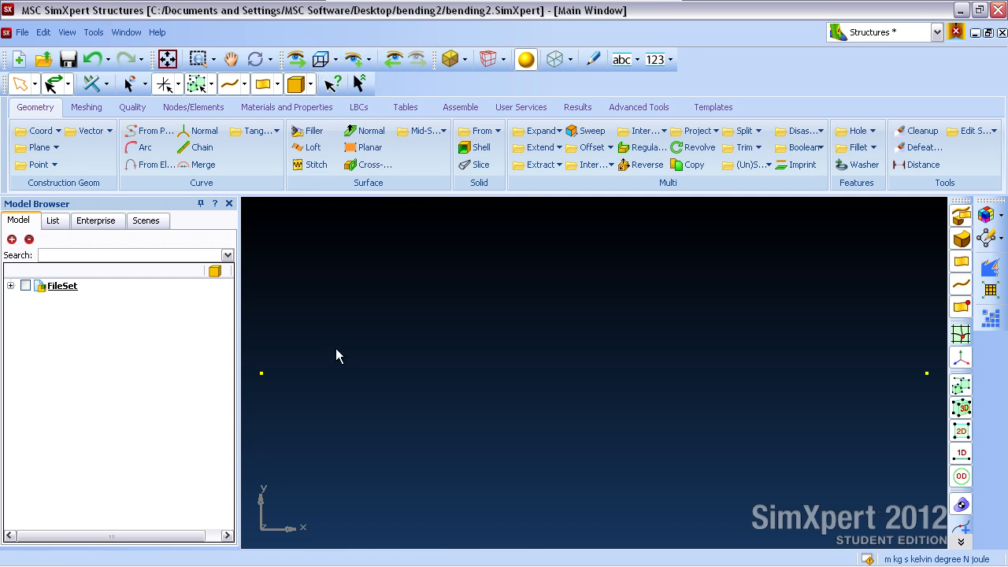
click(154, 134)
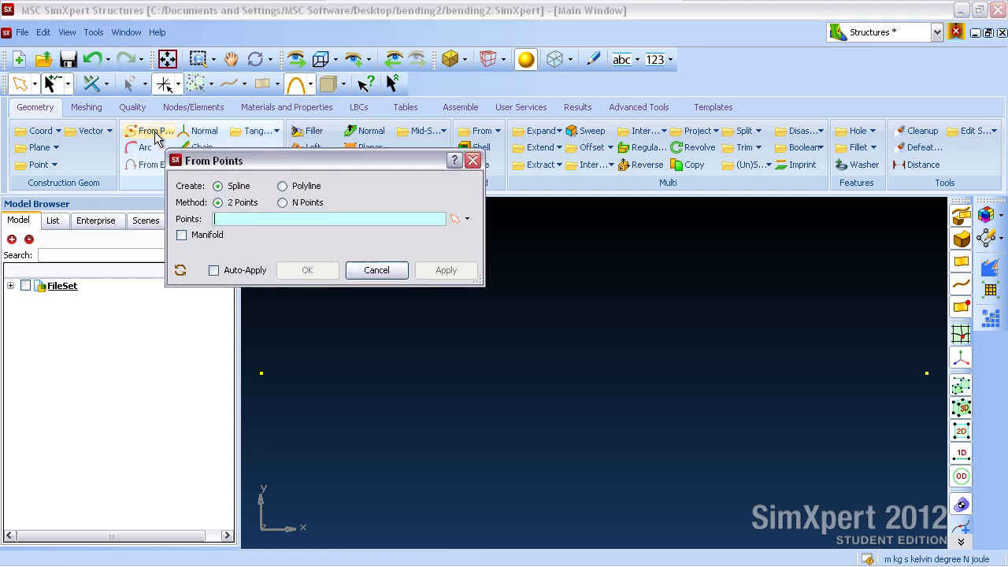
click(243, 273)
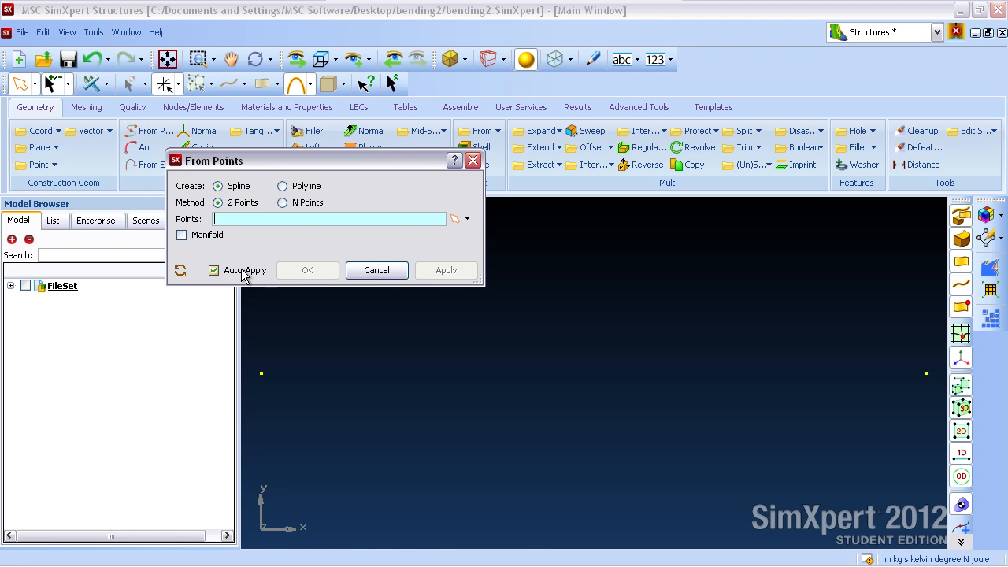
click(262, 374)
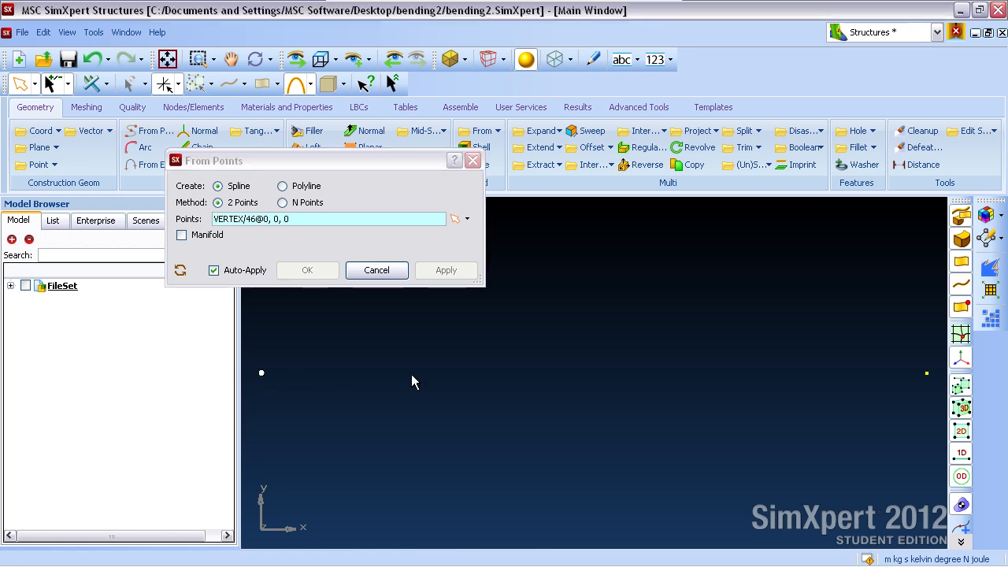
click(928, 378)
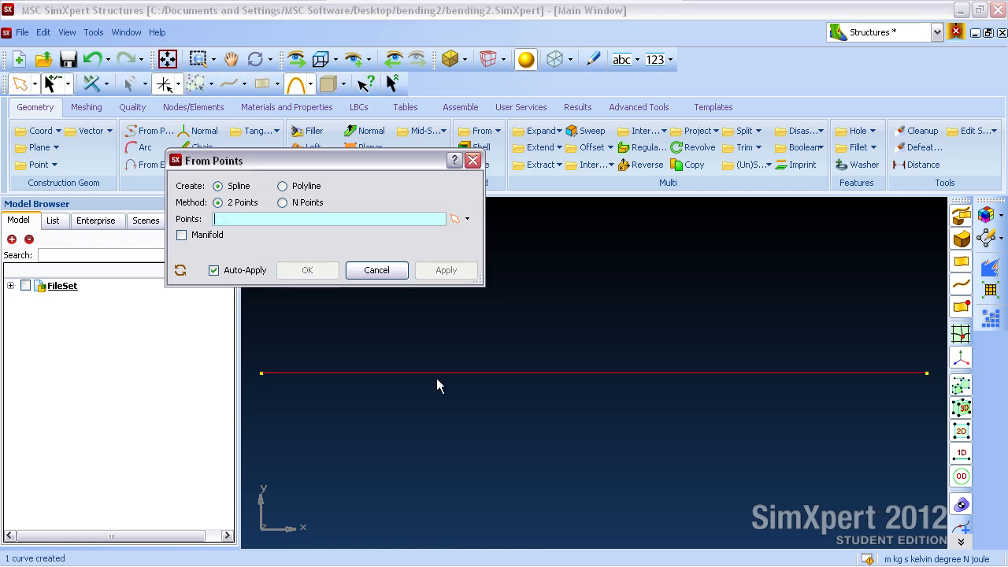
click(389, 272)
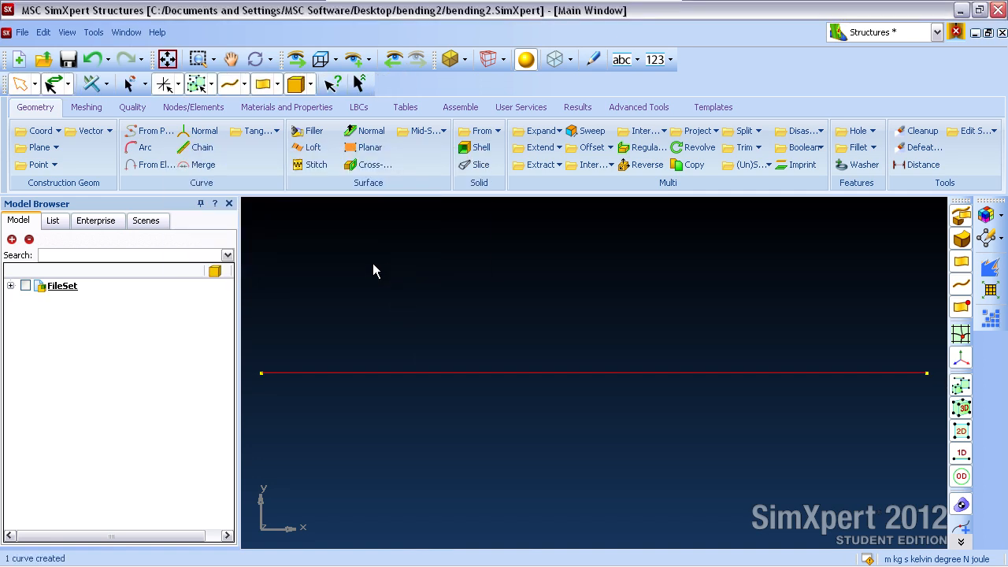
Mesh the curve with linear elements using the automatically calculated element size.
click(86, 111)
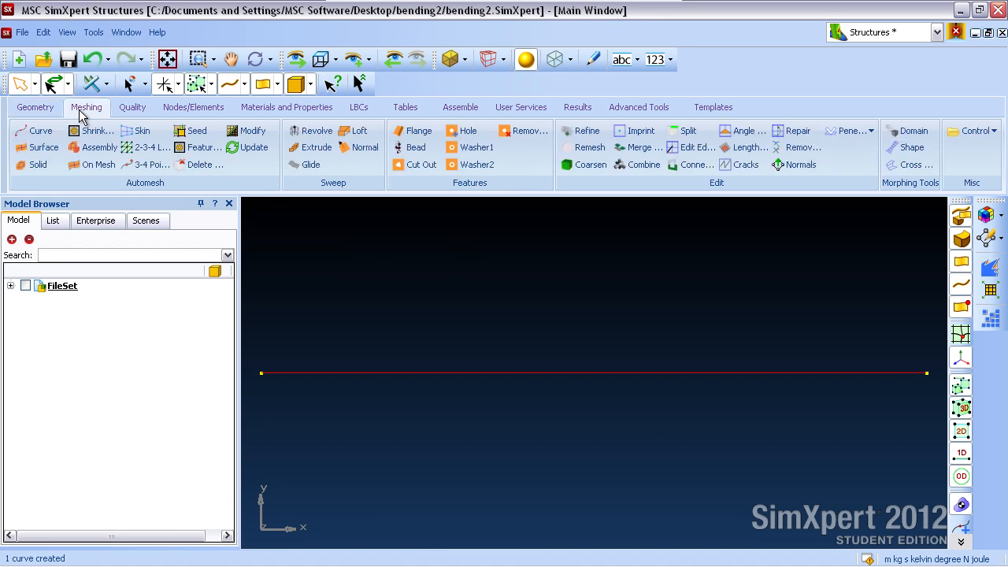
click(43, 134)
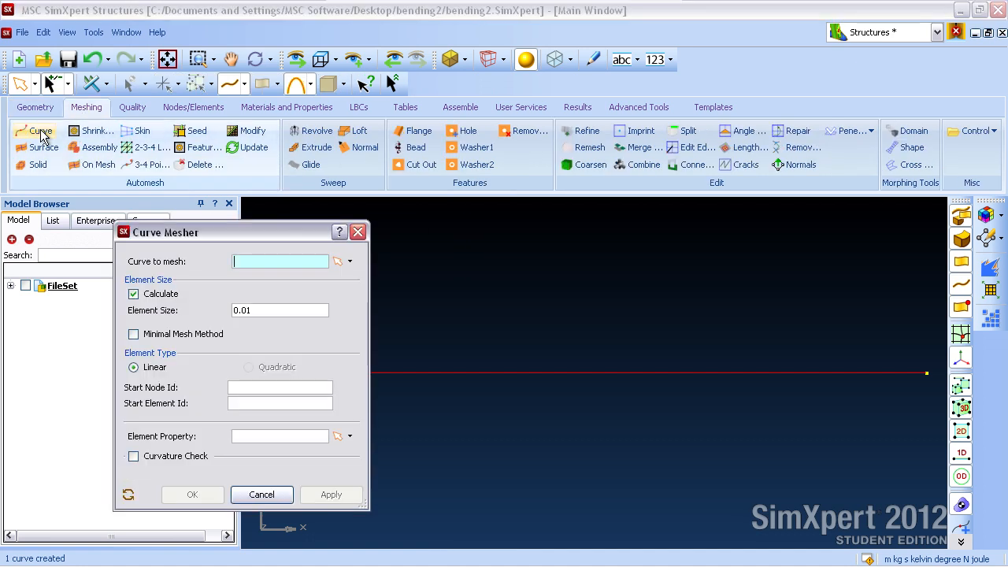
click(493, 373)
click(192, 495)
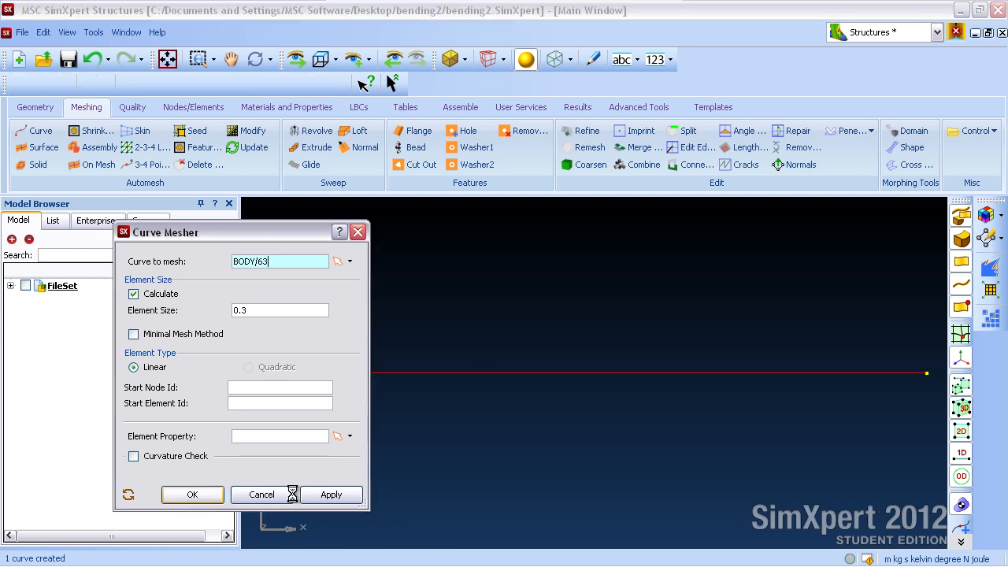
Display the element ID labels along the meshed curve to inspect the mesh, and hide them again.
click(672, 60)
click(680, 112)
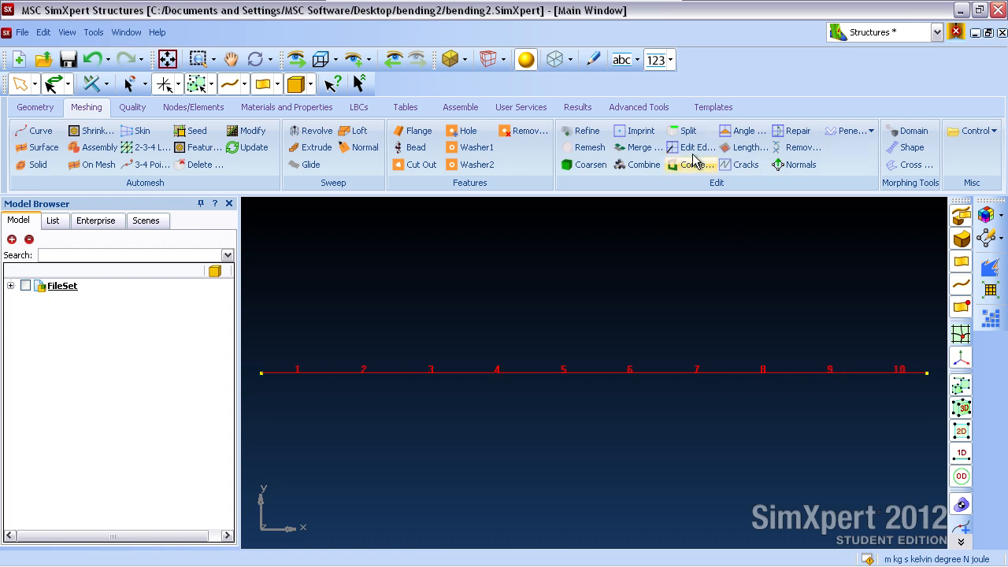
click(654, 60)
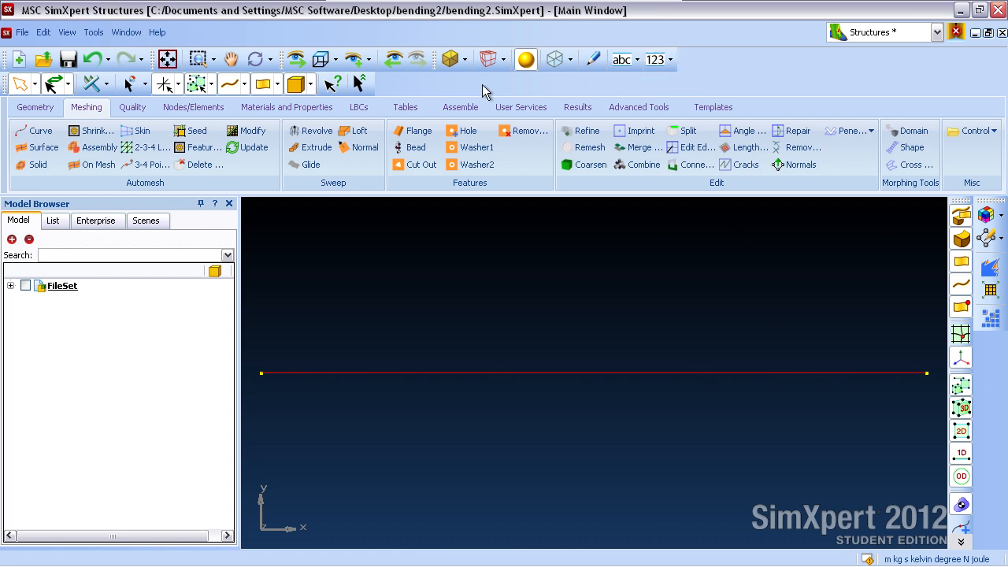
Expand the model tree and create an isotropic material with Young's modulus 70e9 and Poisson's ratio 0.3.
click(301, 110)
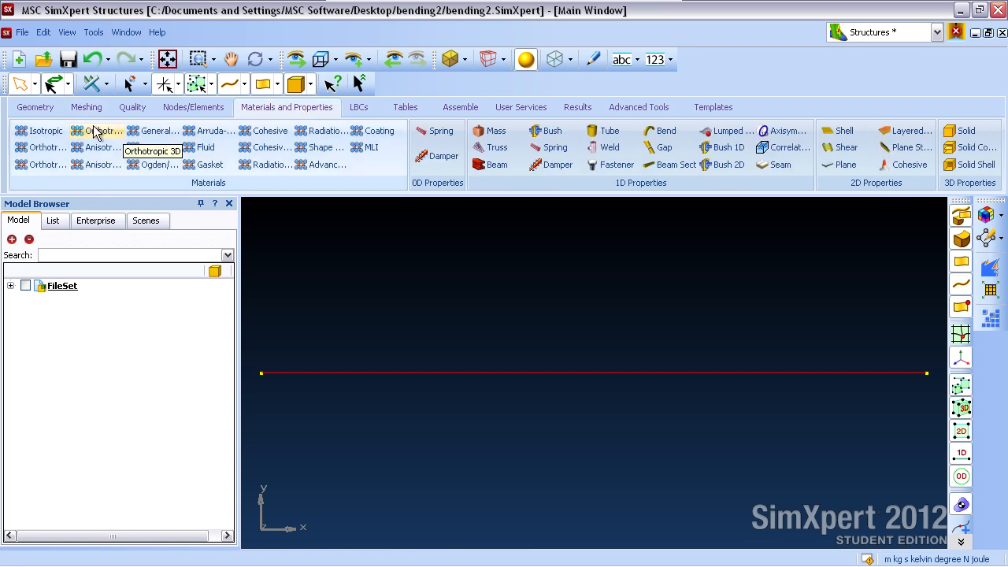
click(11, 240)
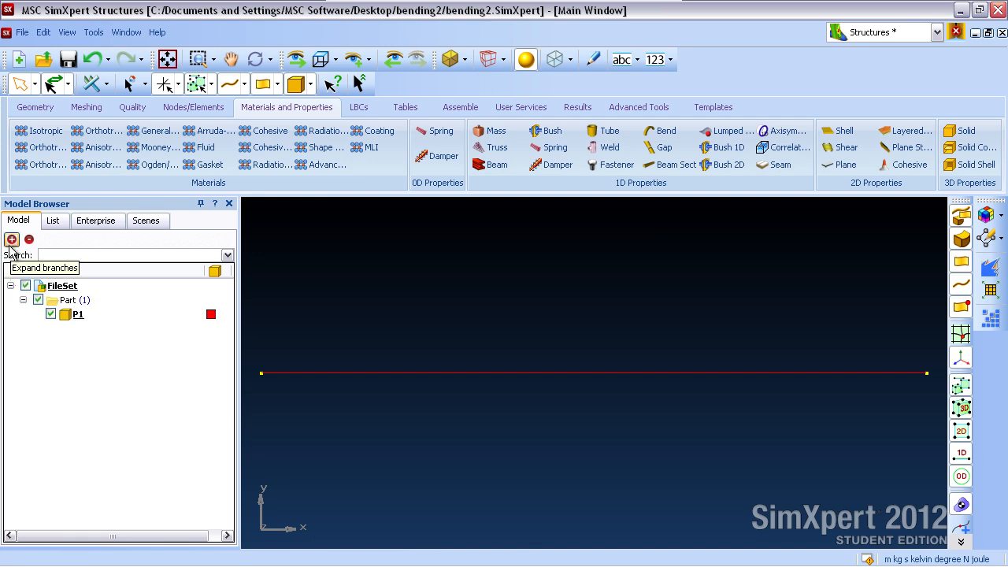
click(52, 133)
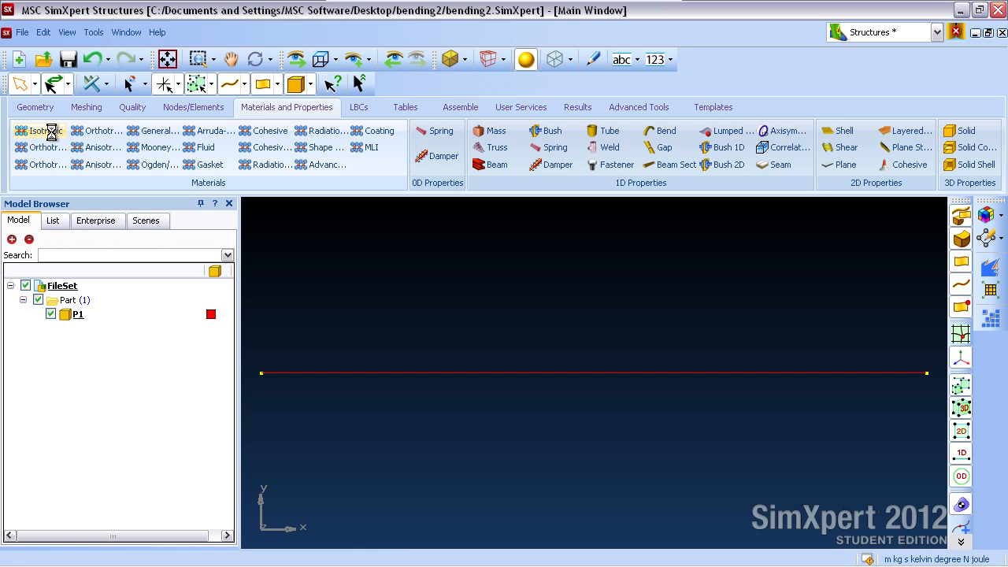
click(391, 321)
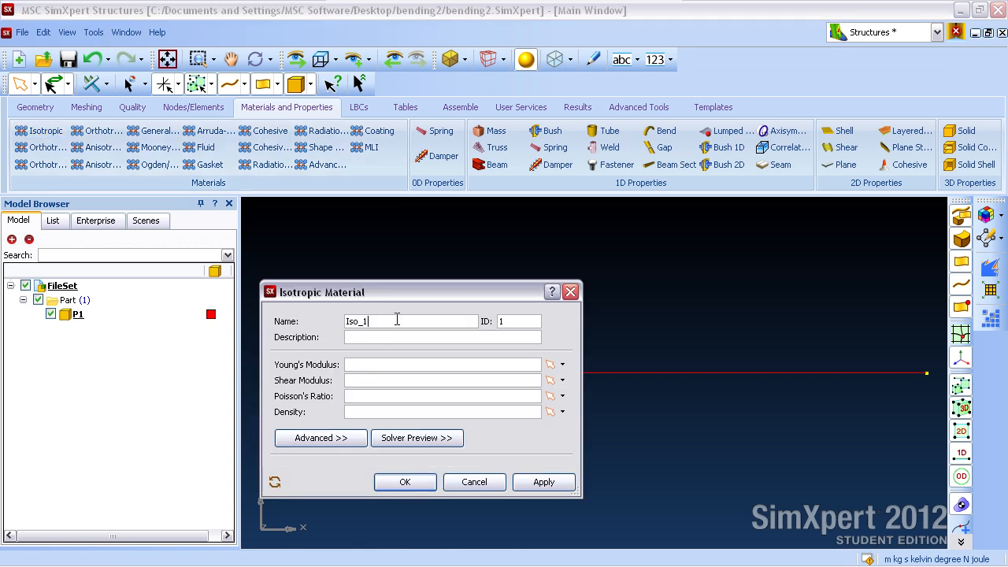
click(367, 363)
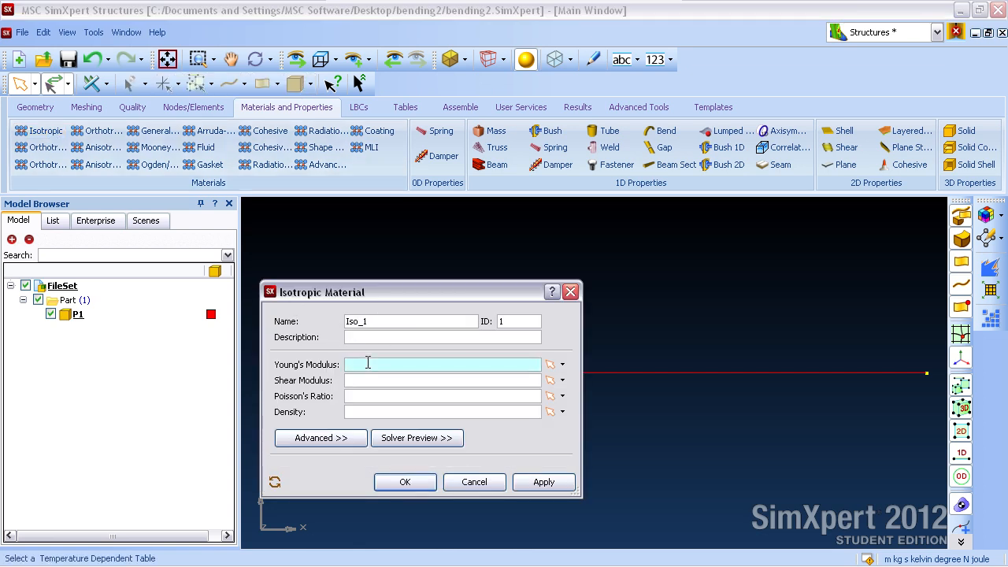
text(70e9)
key(Tab)
key(Tab)
text(.3)
click(407, 483)
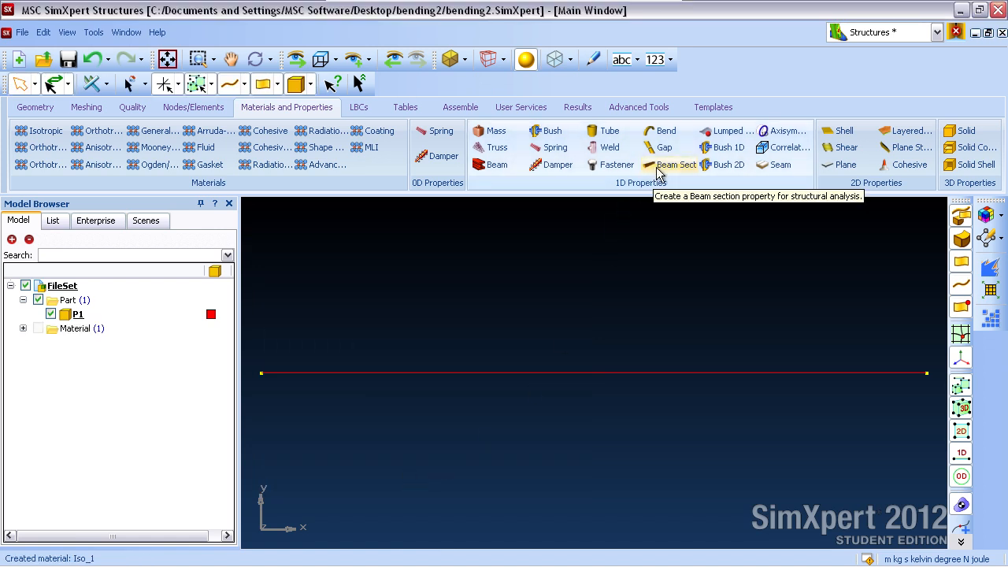
Start a BAR beam section and set its height DIM2 to 0.4, after checking the cross-section dimensions in ex_6_18.pdf in Adobe Reader.
click(664, 167)
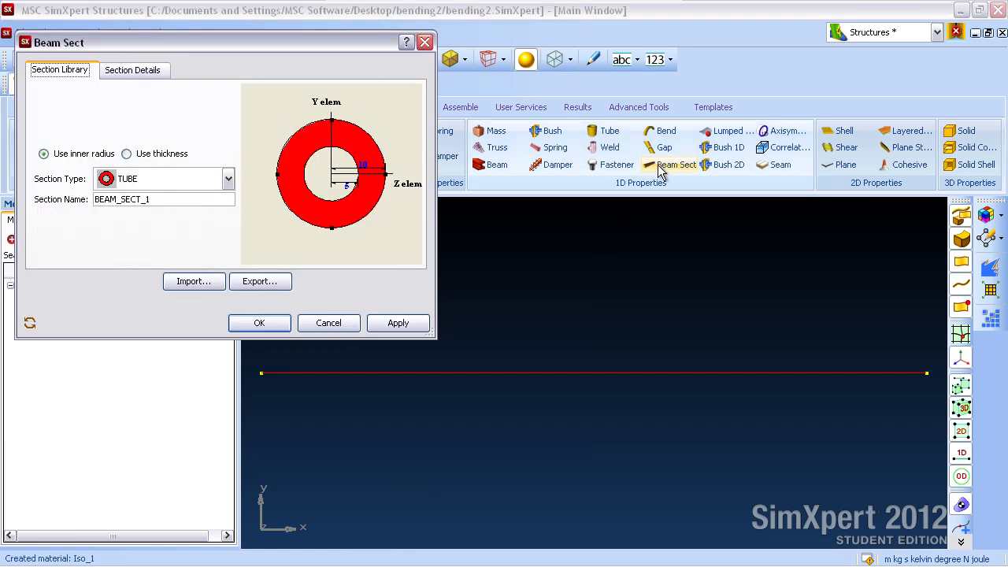
click(211, 184)
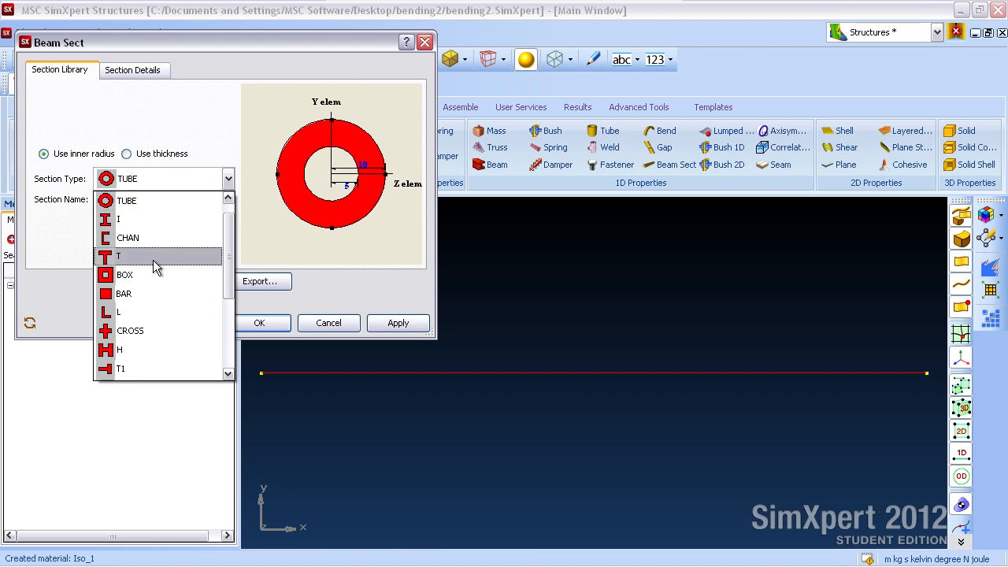
click(176, 237)
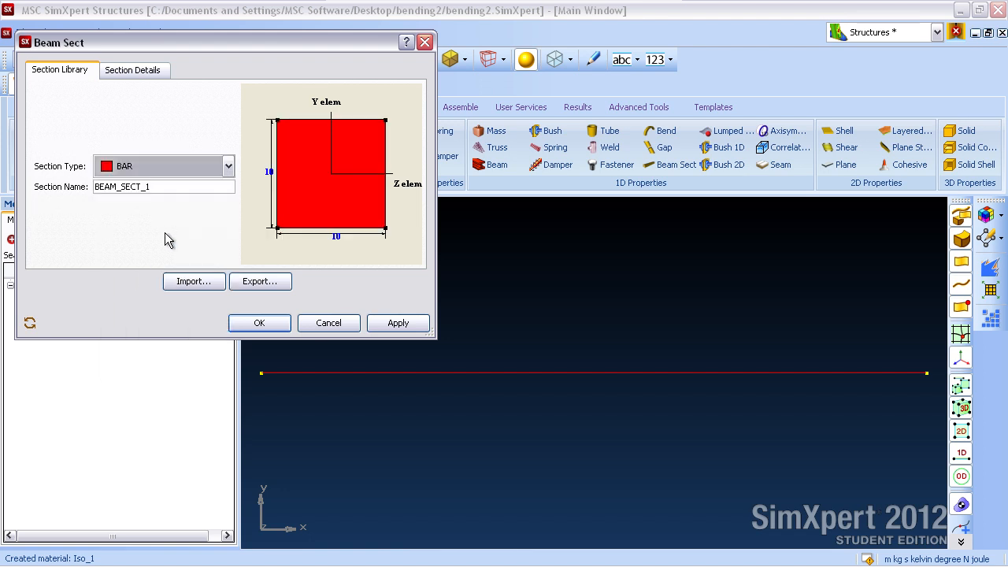
key(alt+Tab)
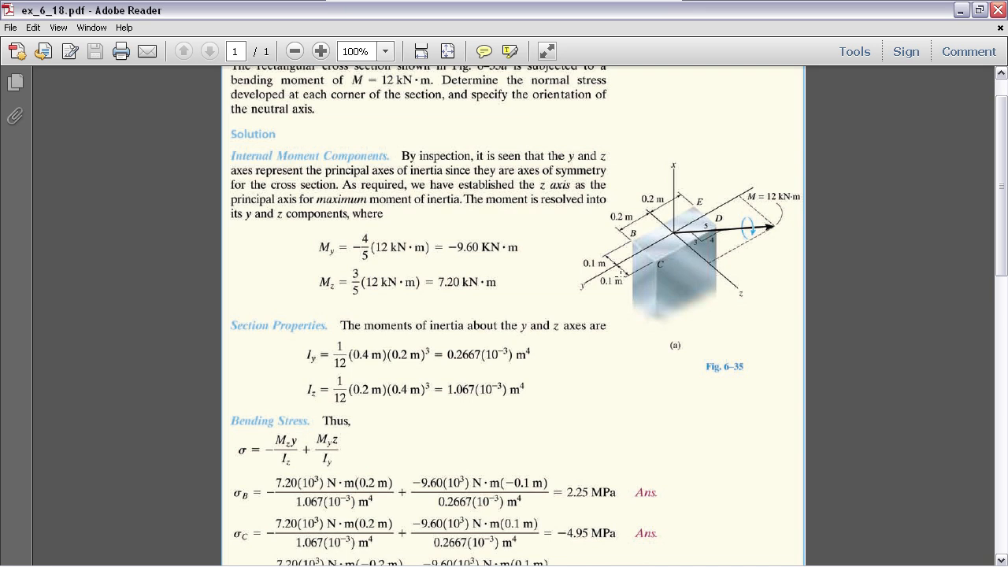
key(alt+Tab)
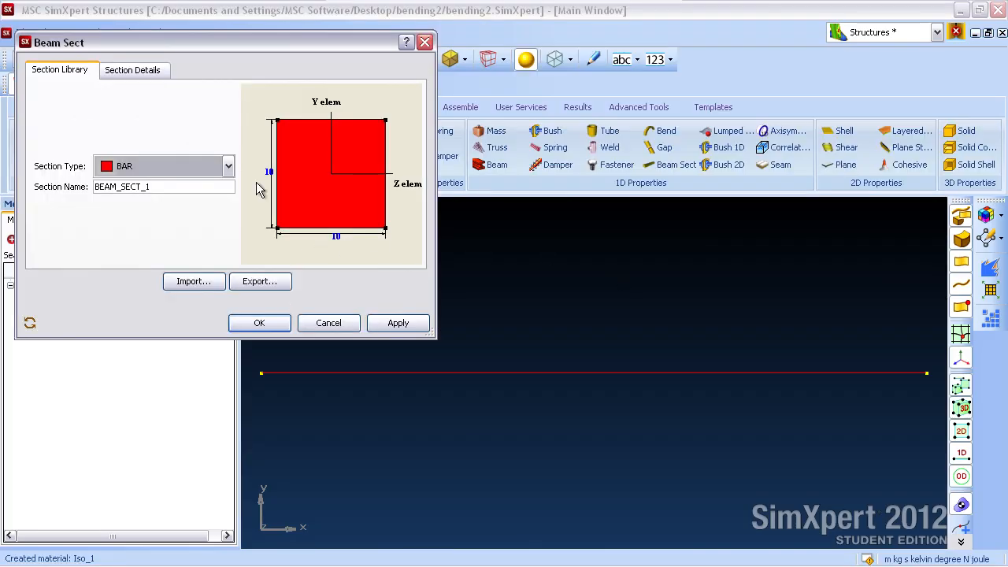
click(269, 173)
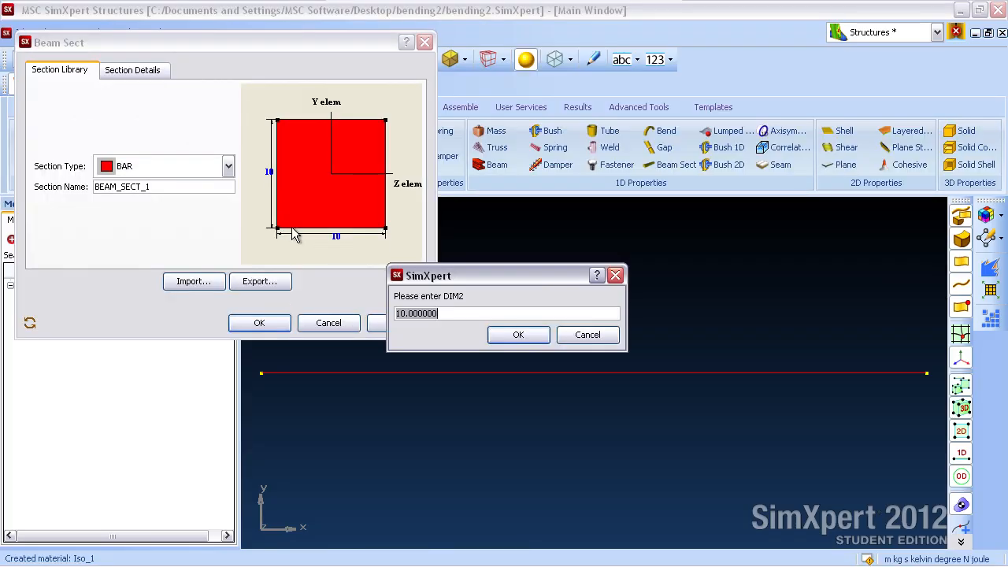
text(.4)
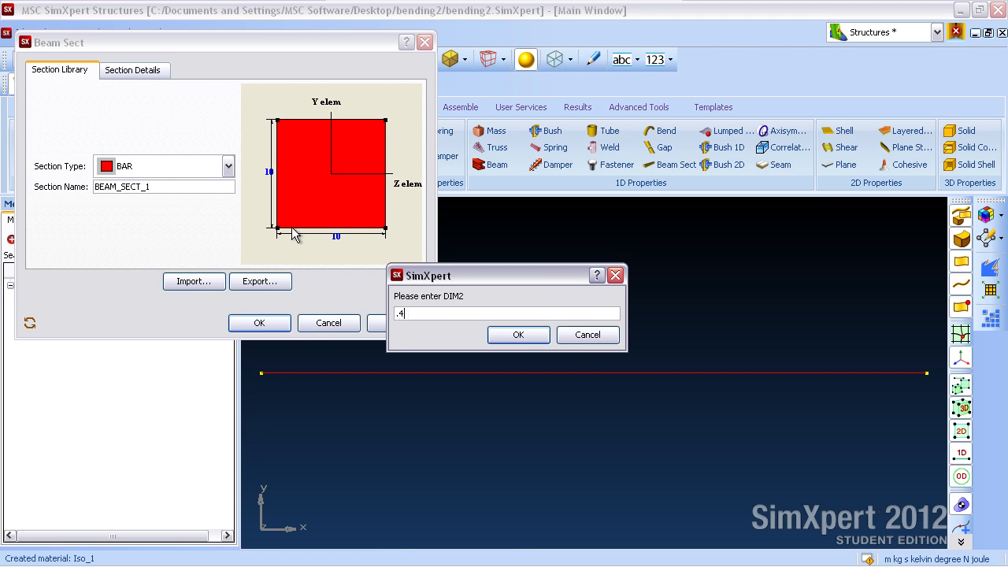
key(Return)
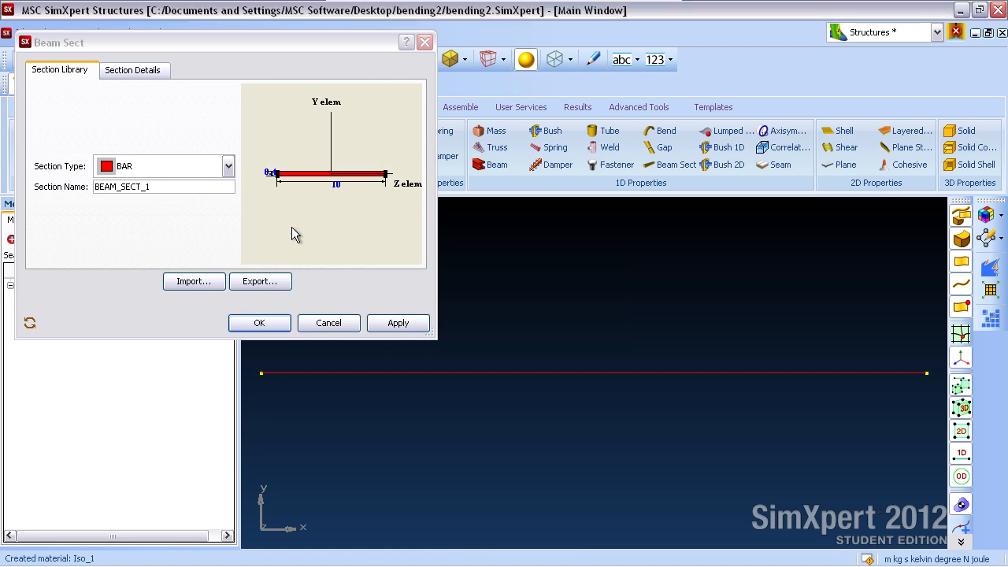
click(270, 173)
text(.2)
key(Return)
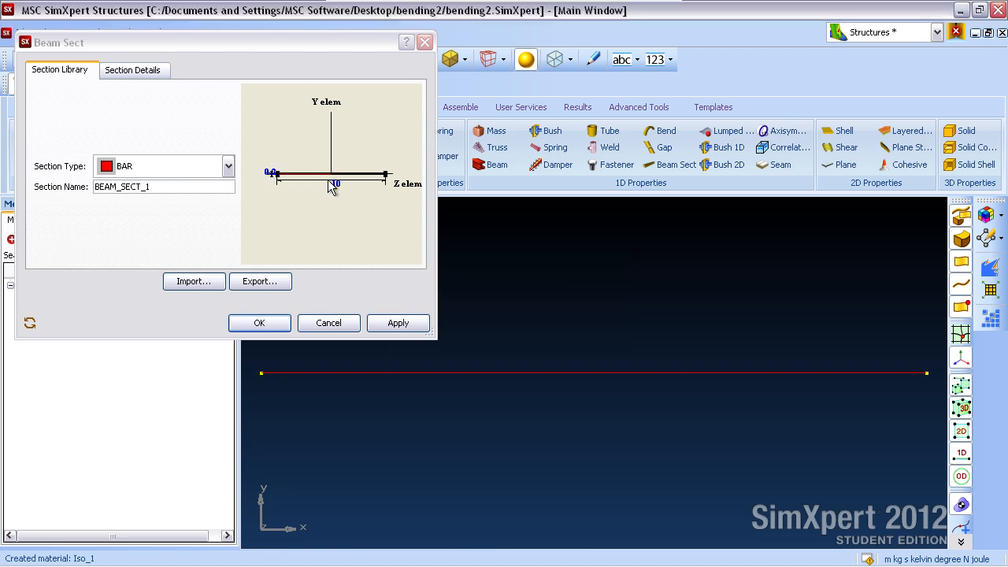
click(270, 173)
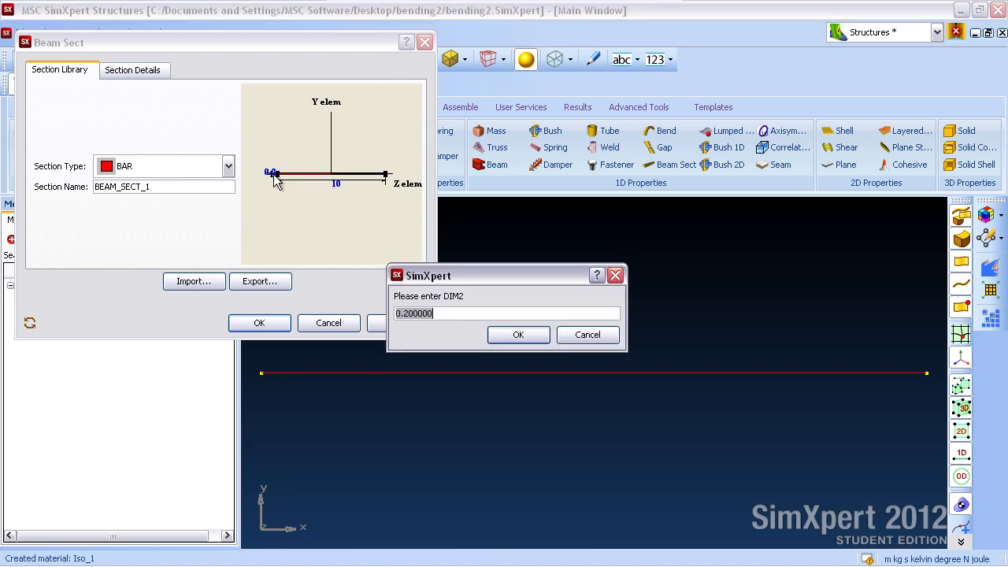
text(.4)
key(Return)
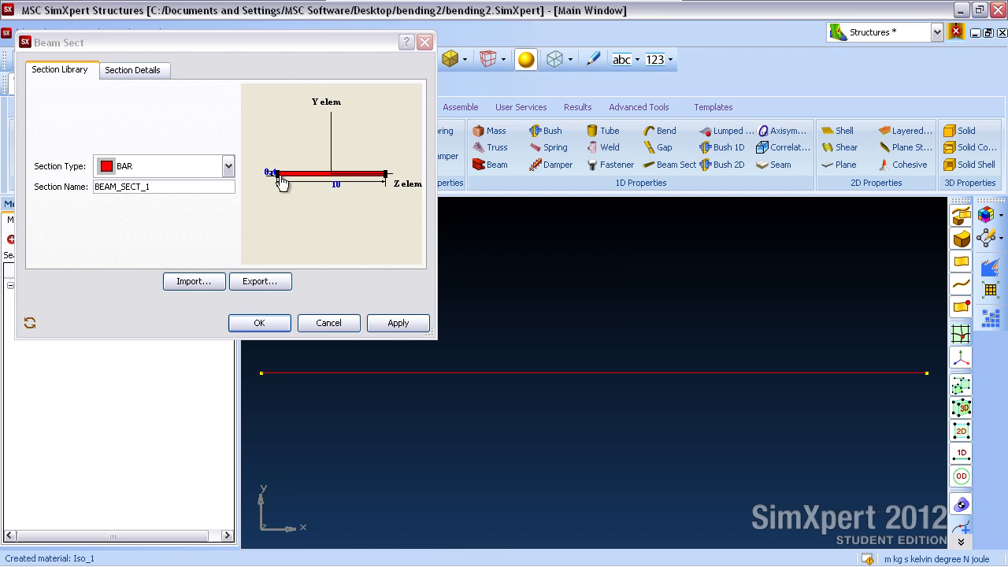
Set the bar section's width DIM1 to 0.2 and create the section BEAM_SECT_1.
click(335, 186)
text(.2)
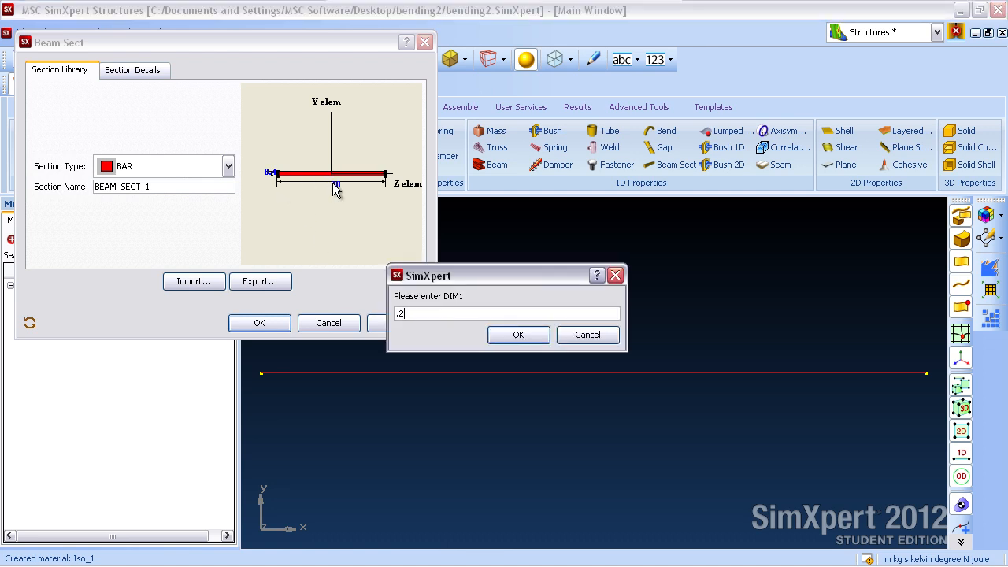
key(Return)
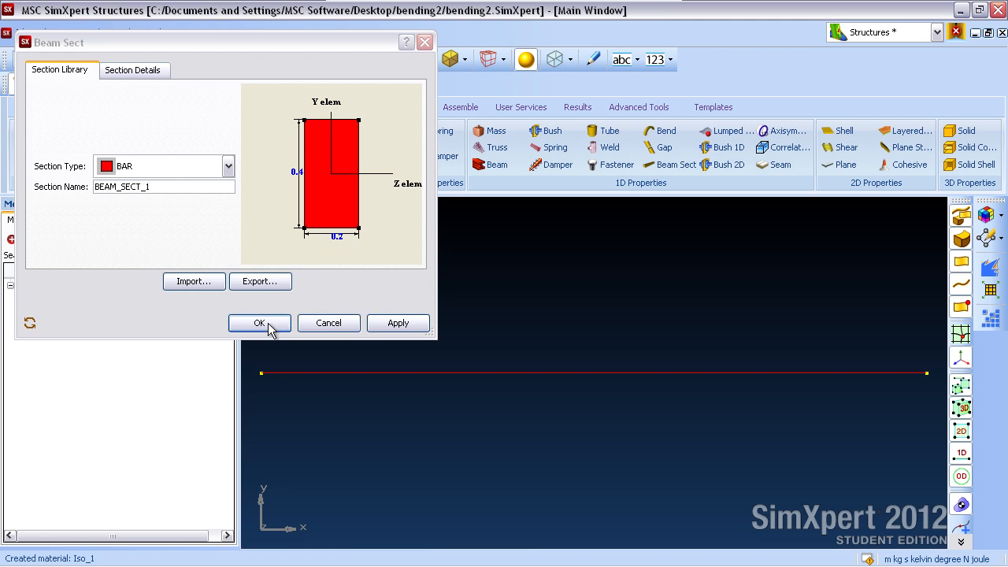
click(386, 327)
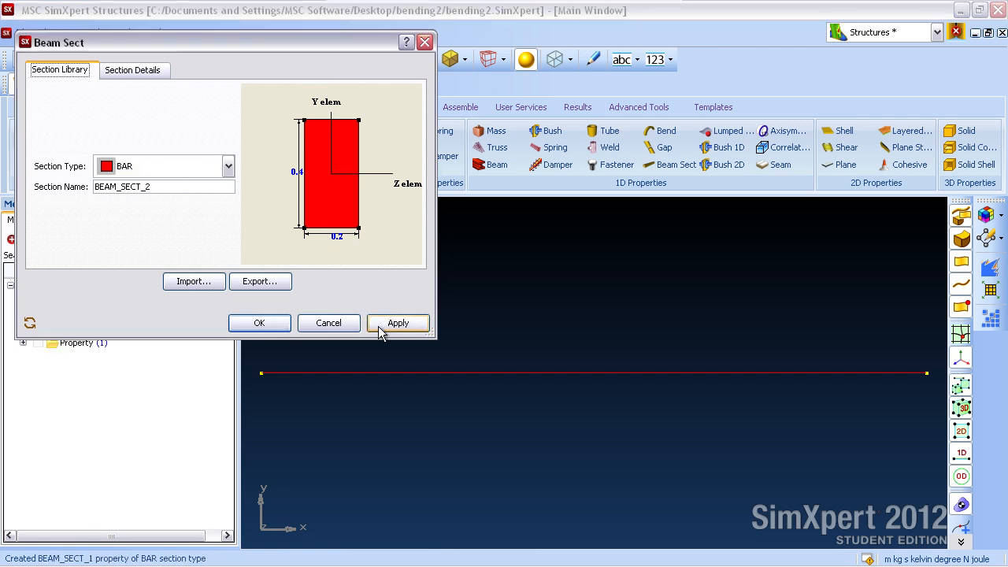
Start a general beam property with a Library cross-section, using material Iso_1 and section BEAM_SECT_1.
click(494, 170)
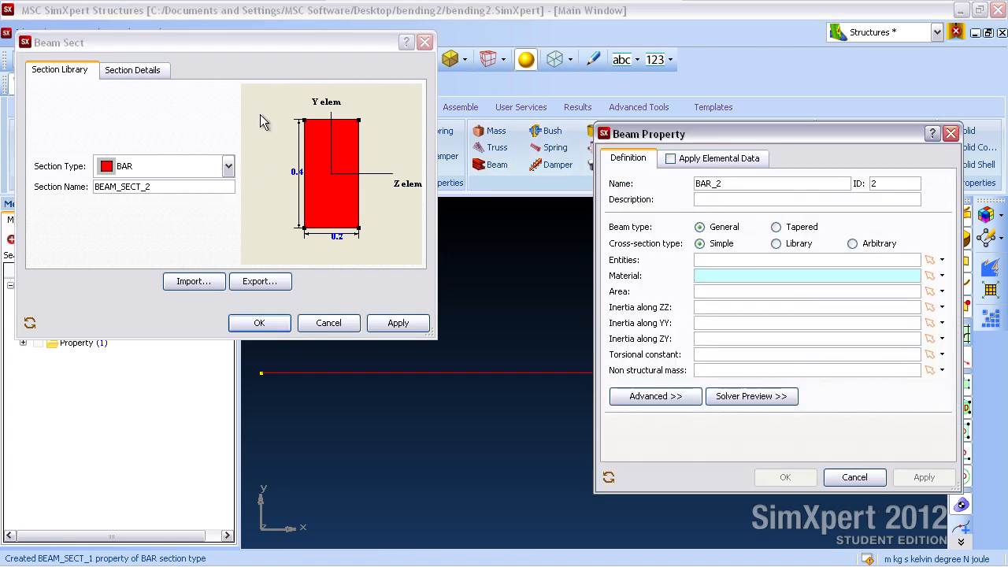
drag(735, 140, 719, 80)
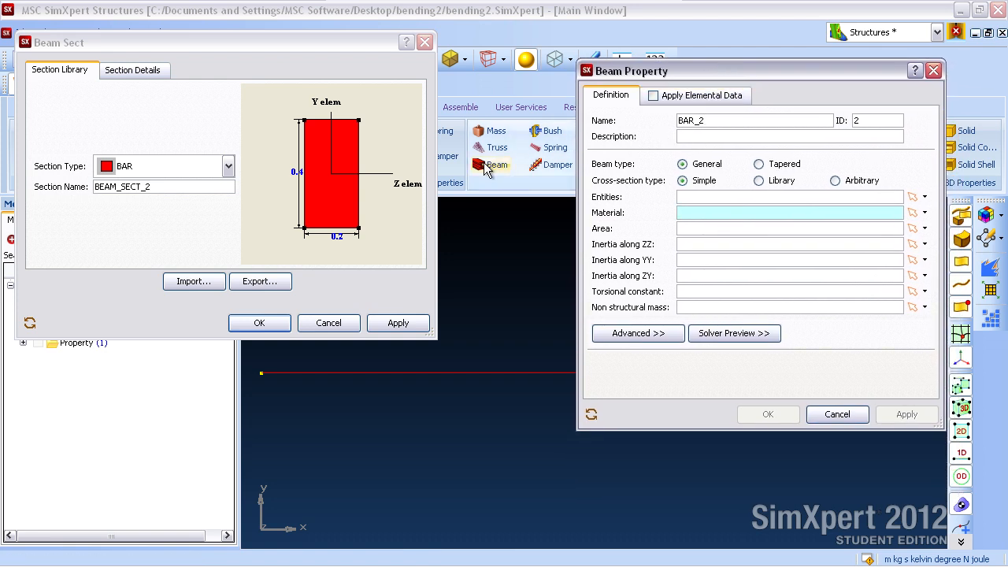
drag(691, 78, 681, 83)
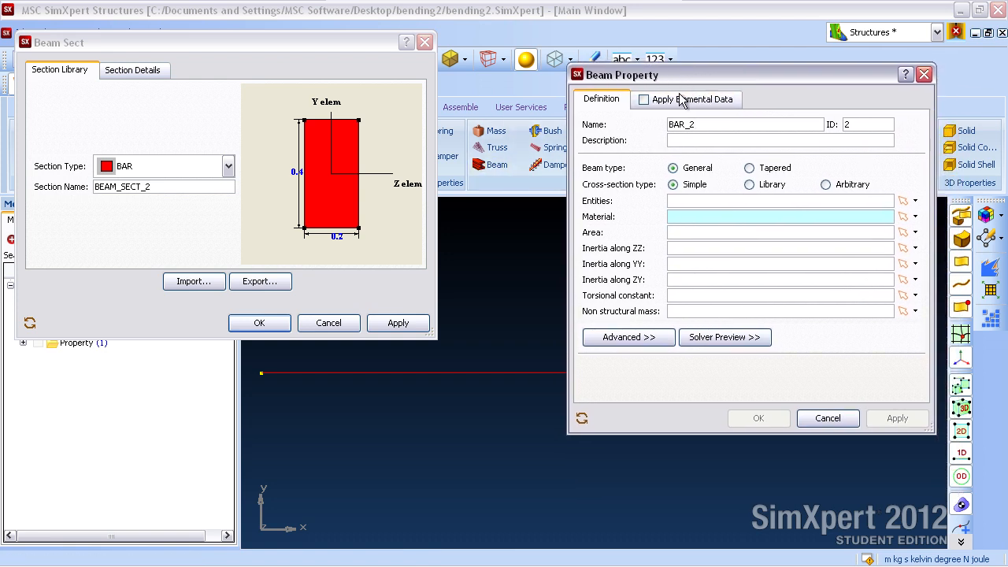
click(753, 185)
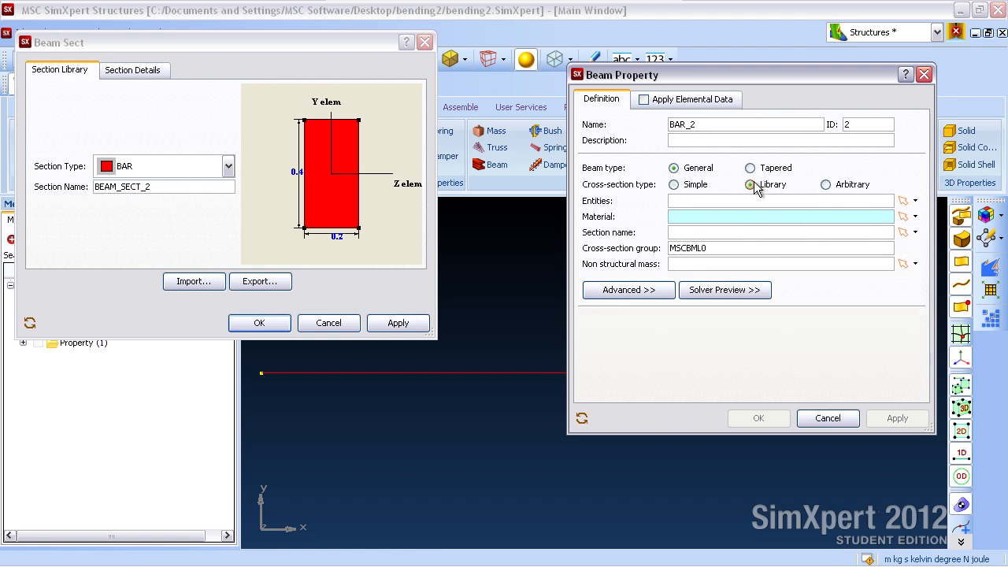
click(915, 216)
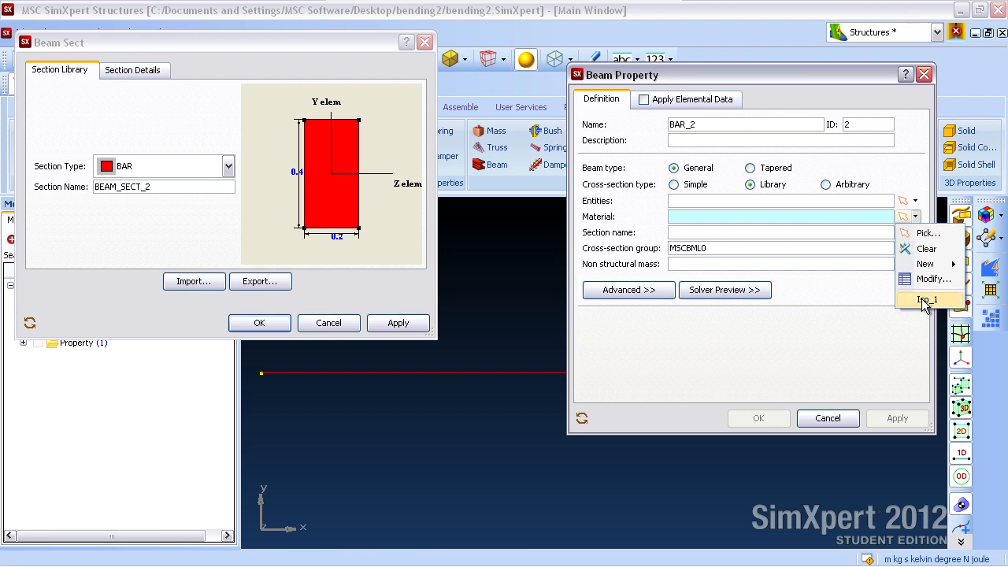
click(925, 300)
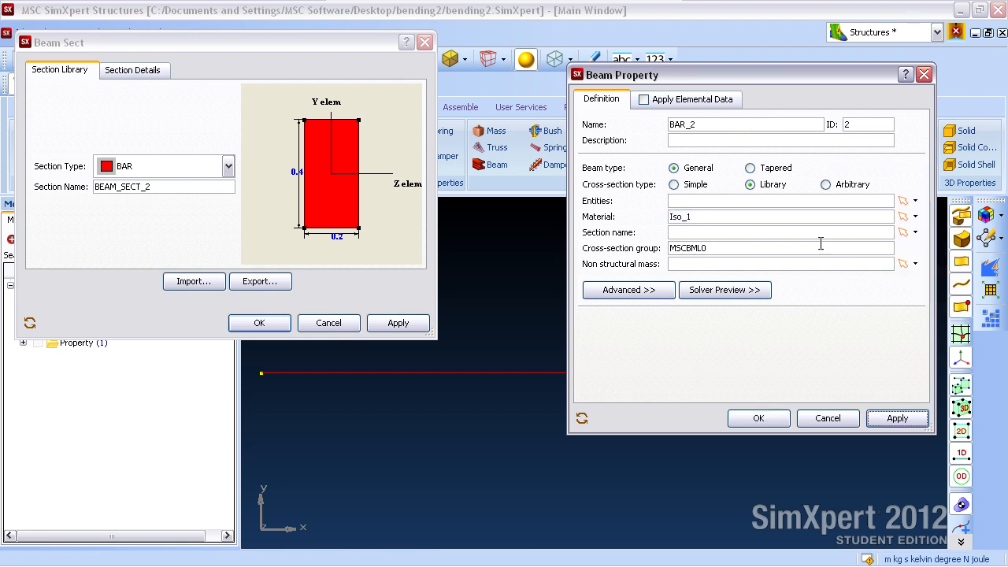
click(830, 234)
click(915, 232)
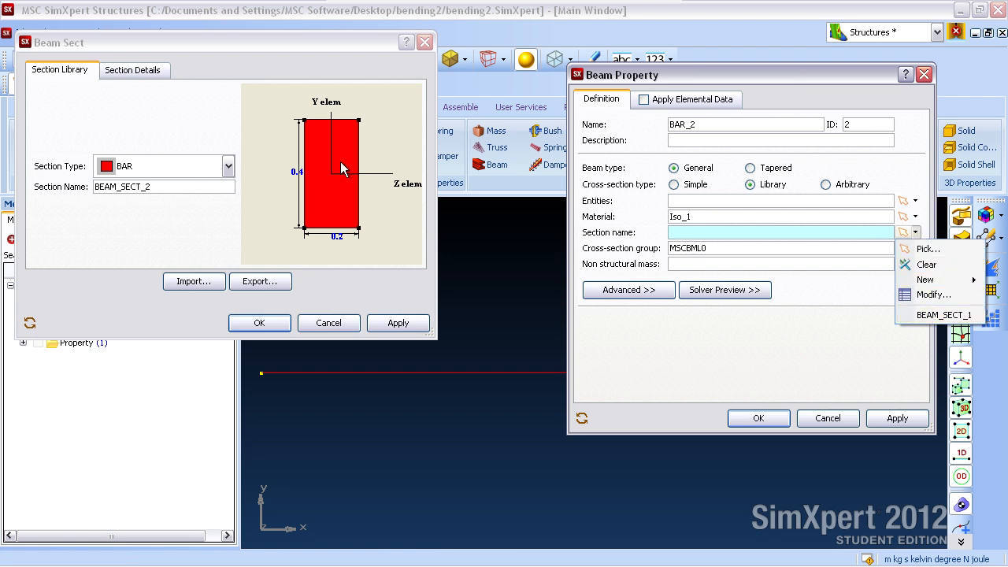
click(921, 315)
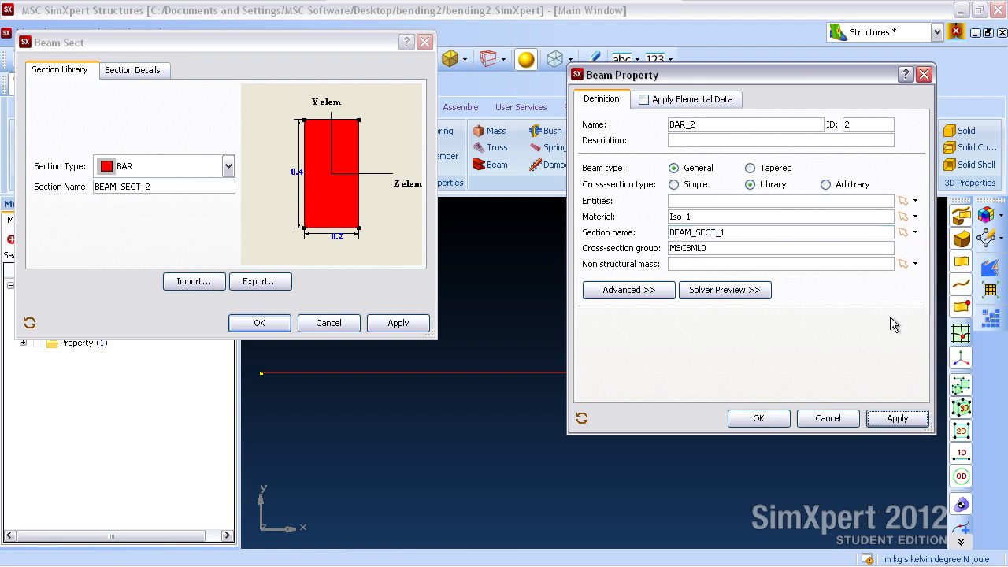
Select all elements along the meshed curve as the entities of the beam property.
click(831, 203)
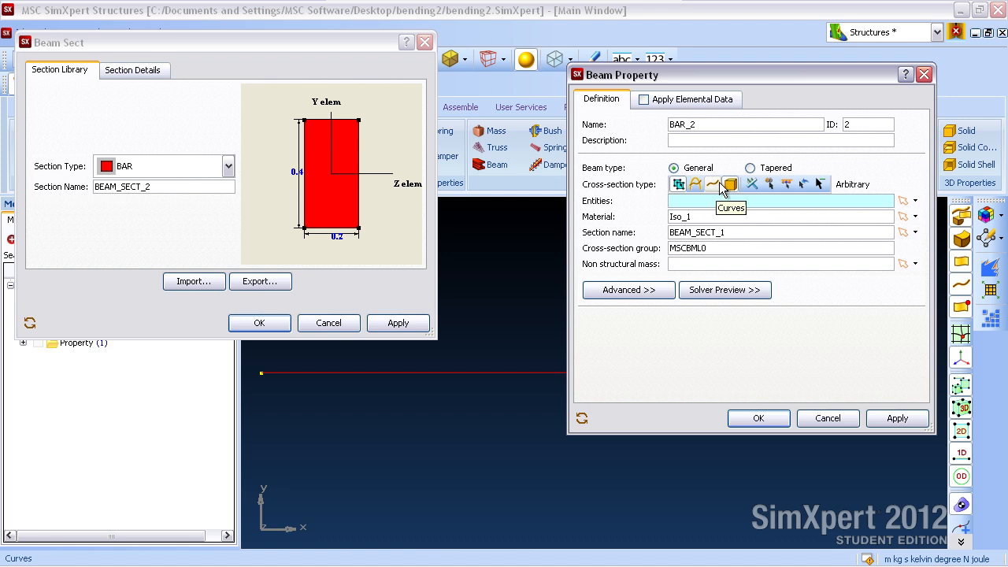
click(785, 185)
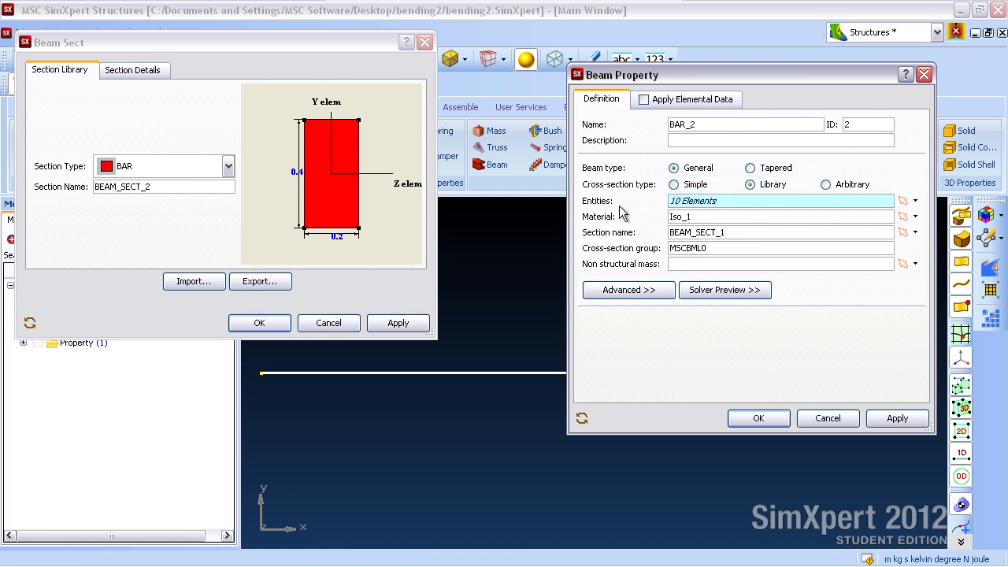
drag(668, 77, 663, 92)
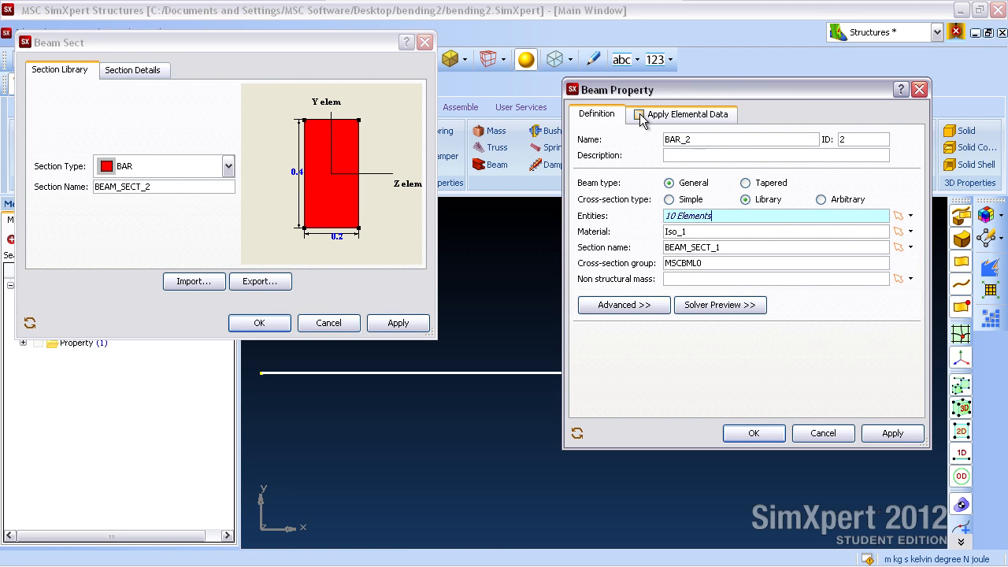
Apply elemental data to the beam property with a manual orientation vector of X 0, Y 1, Z 0.
click(639, 115)
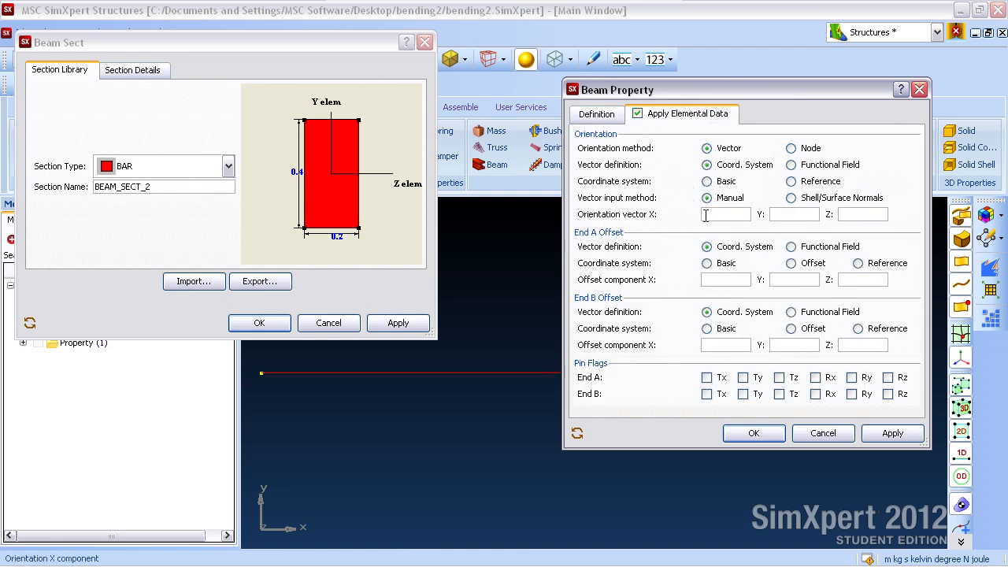
middle_drag(426, 377, 446, 452)
mouse_move(738, 89)
mouse_down()
mouse_move(667, 8)
mouse_move(847, 158)
mouse_move(859, 352)
mouse_move(828, 74)
mouse_move(741, 79)
mouse_up()
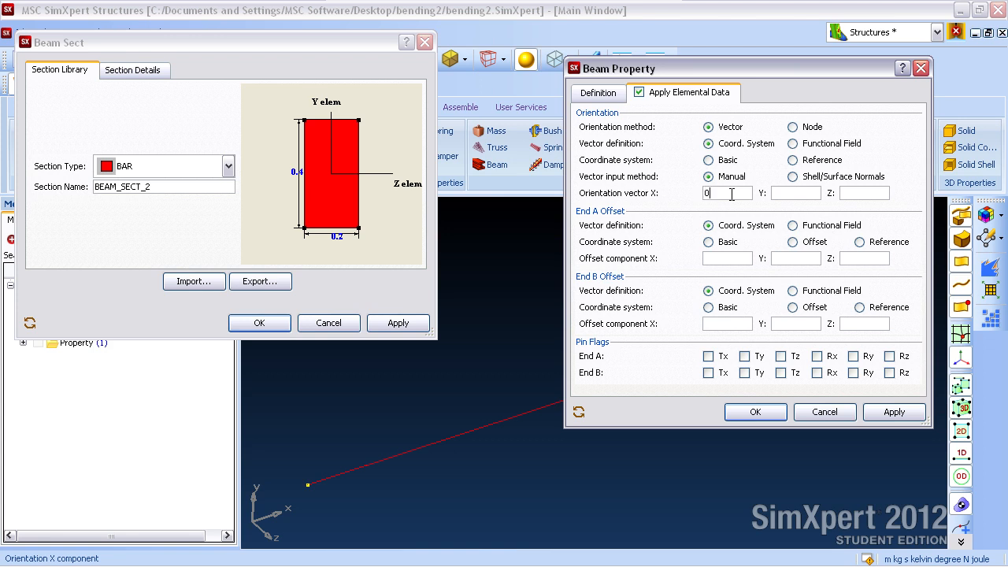
click(782, 189)
Display the element ID labels and check the elements assigned to the beam property along the line.
click(598, 92)
drag(671, 69, 700, 170)
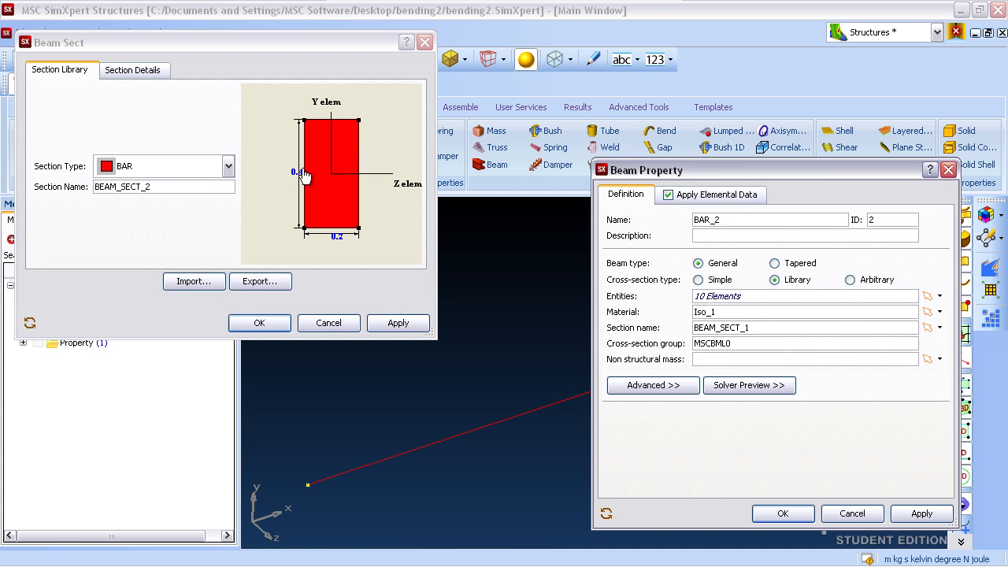
click(658, 64)
drag(694, 169, 760, 366)
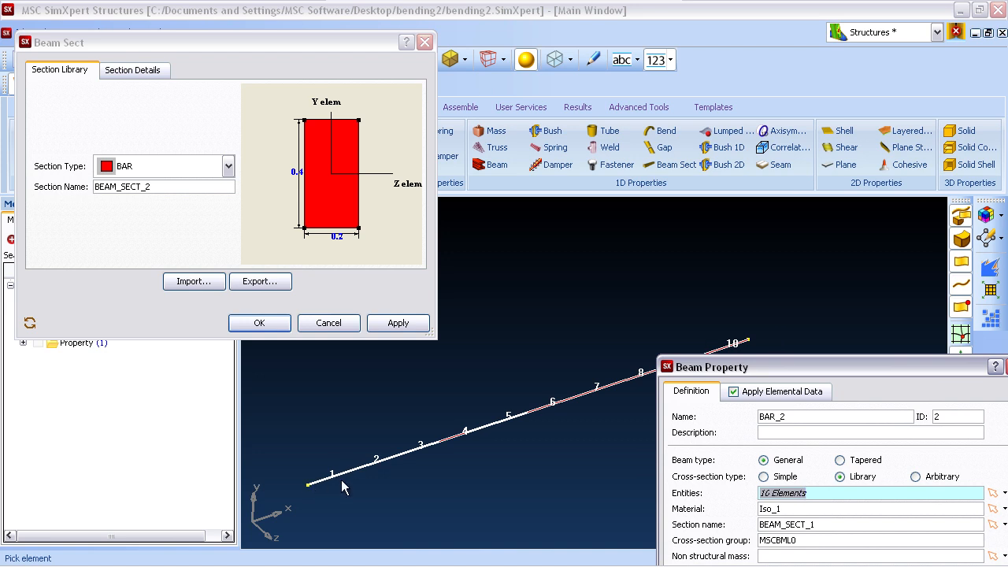
drag(774, 372, 684, 108)
Review the orientation data, create the beam property, and close the beam section dialog without adding another section.
click(677, 130)
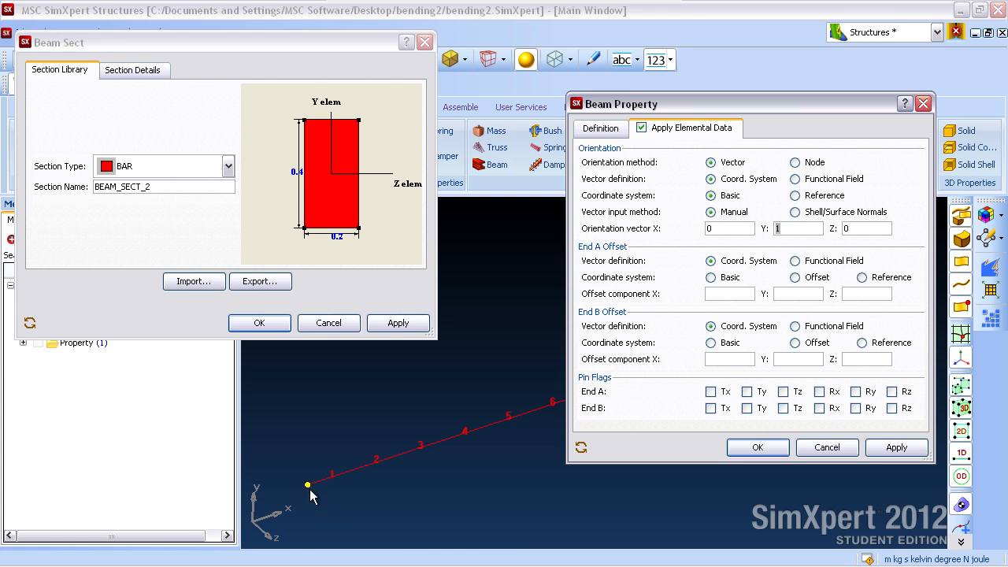
click(593, 127)
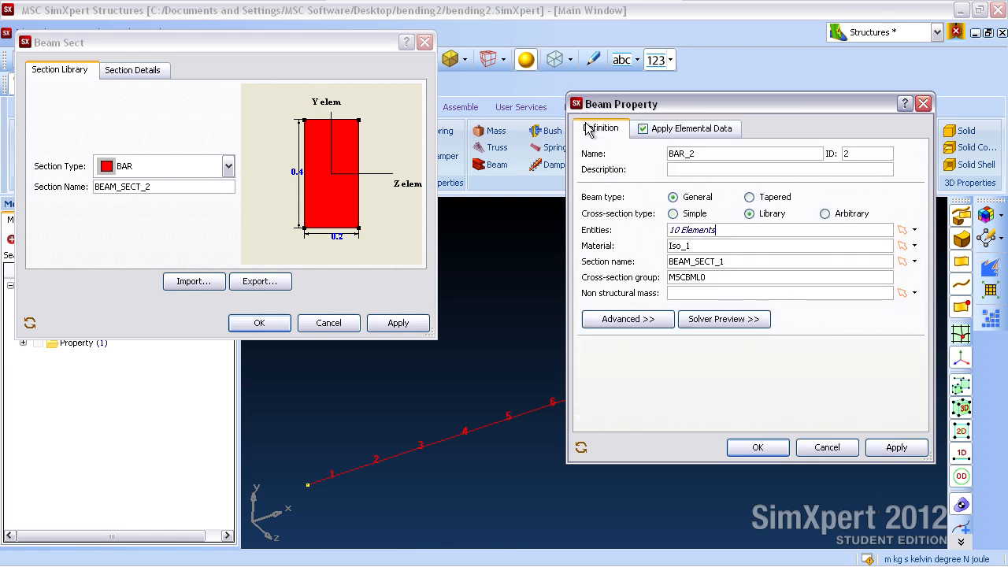
click(758, 447)
click(339, 329)
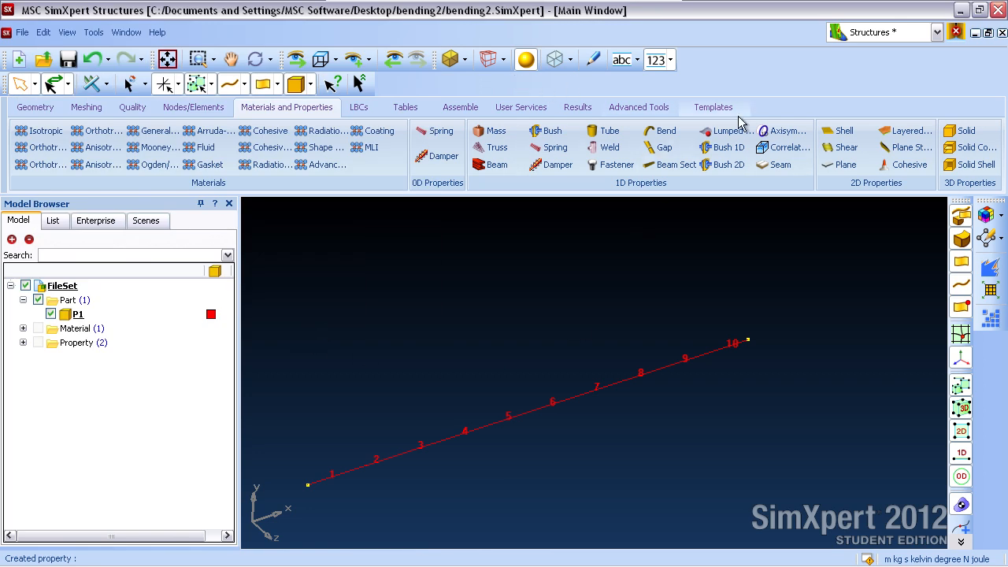
Display the beam elements with their full cross-section shape and inspect the section at the beam's first element.
click(594, 63)
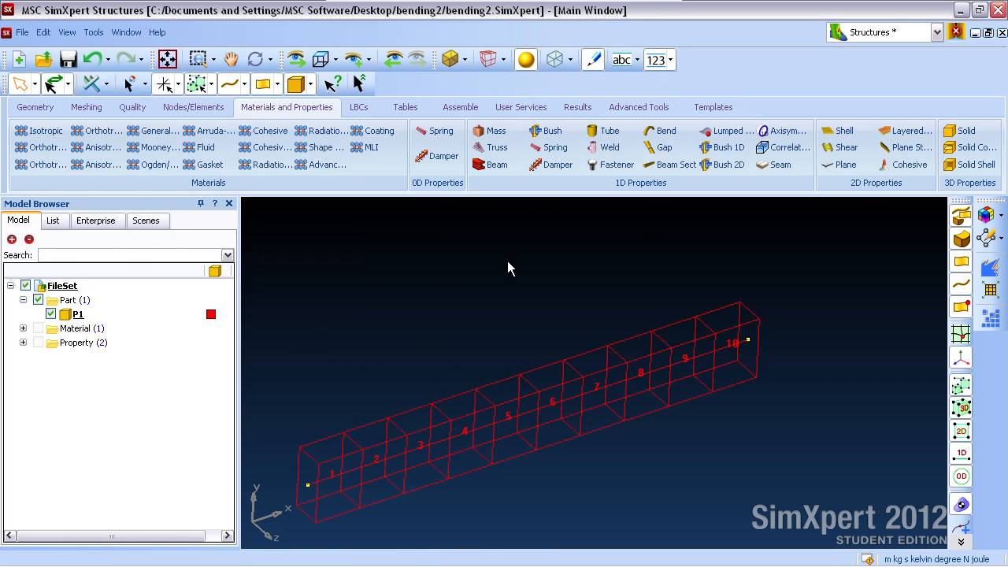
scroll(509, 275, down, 5)
scroll(583, 272, up, 6)
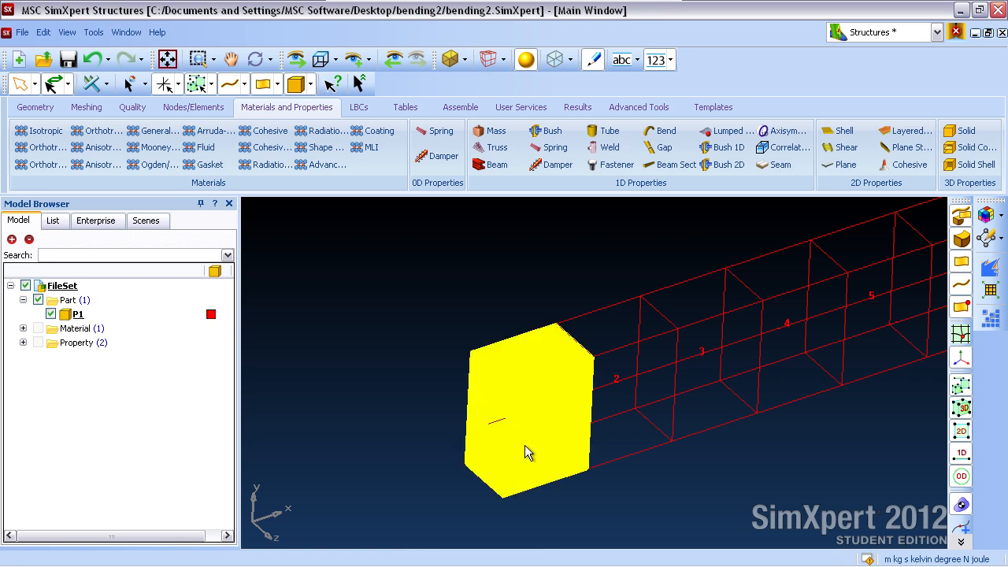
Open the BEAM_SECT_1 beam section from the 1D properties to review its bar dimensions and element axes.
click(23, 342)
click(35, 357)
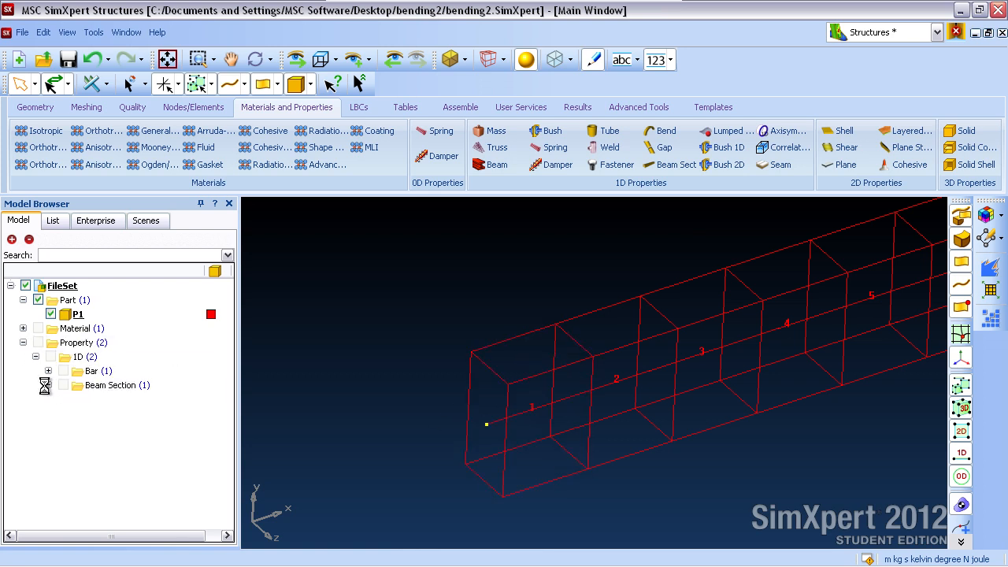
click(48, 385)
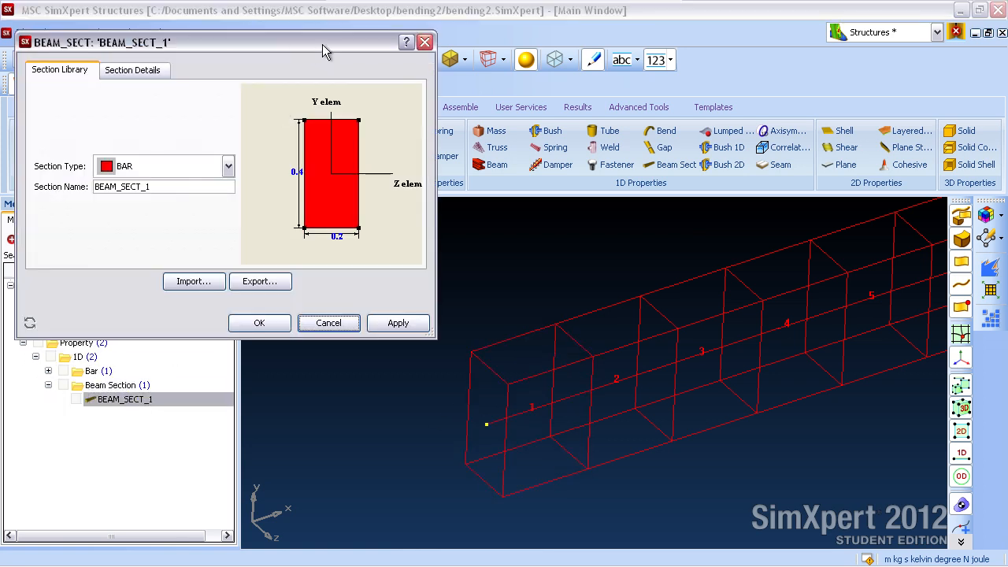
drag(322, 45, 274, 67)
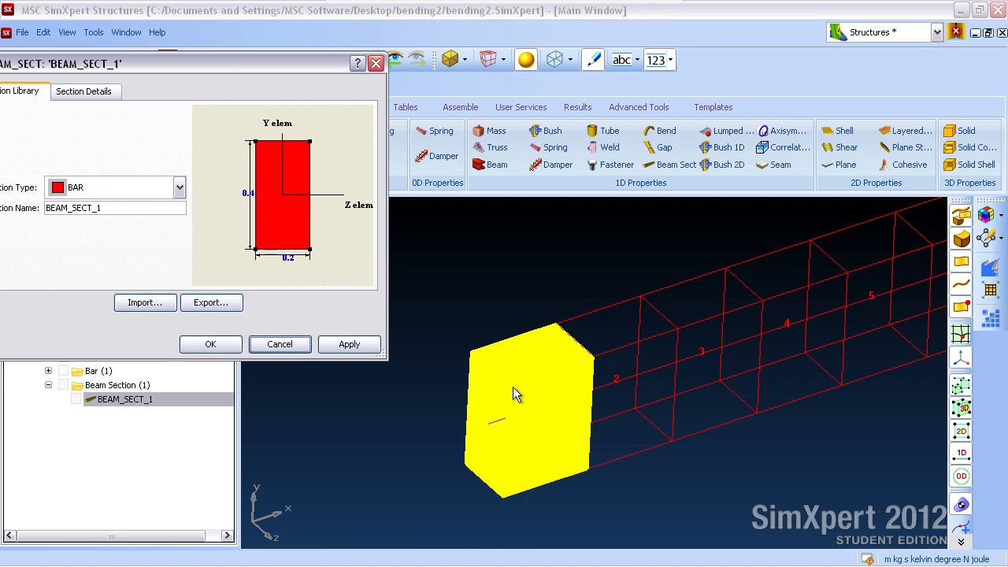
Shade the finite elements with edges, compare the beam's orientation with the section diagram, and close the section definition without changes.
click(502, 59)
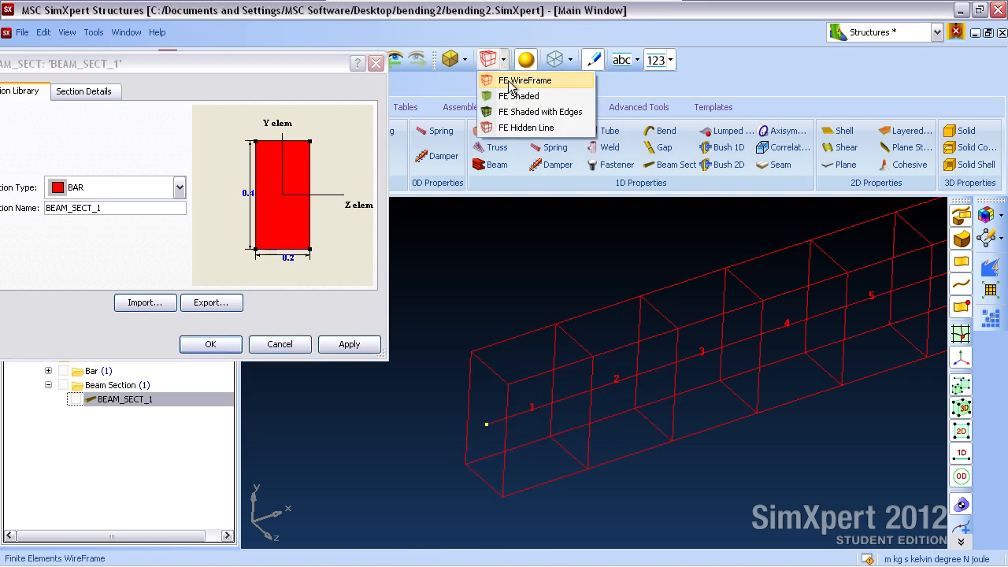
click(510, 112)
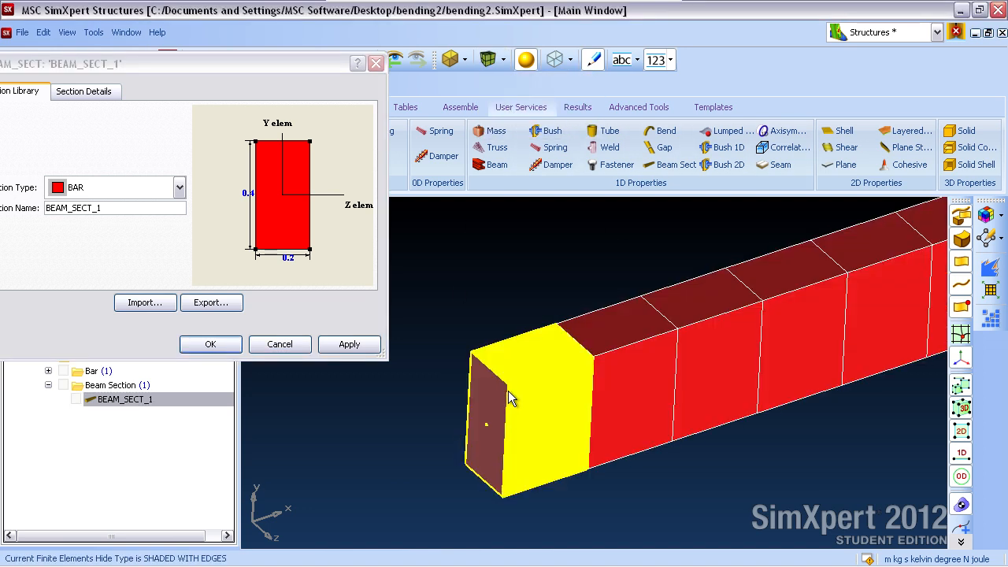
drag(317, 71, 323, 167)
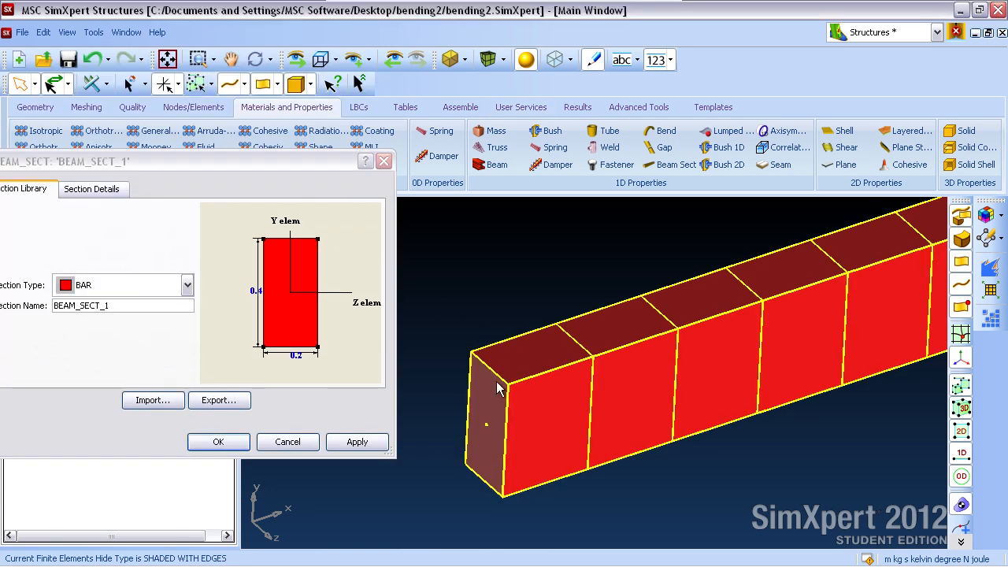
click(229, 84)
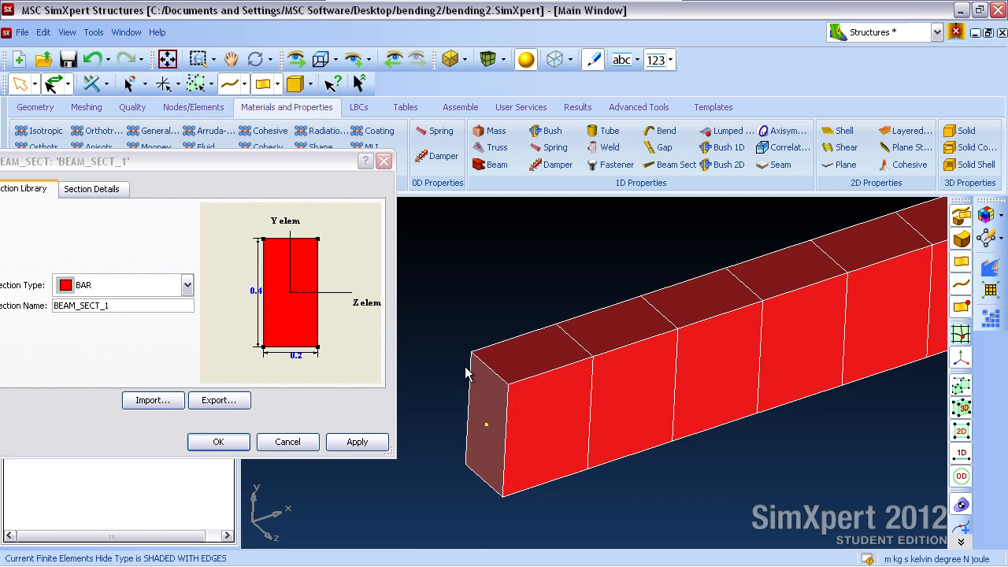
middle_drag(640, 408, 495, 358)
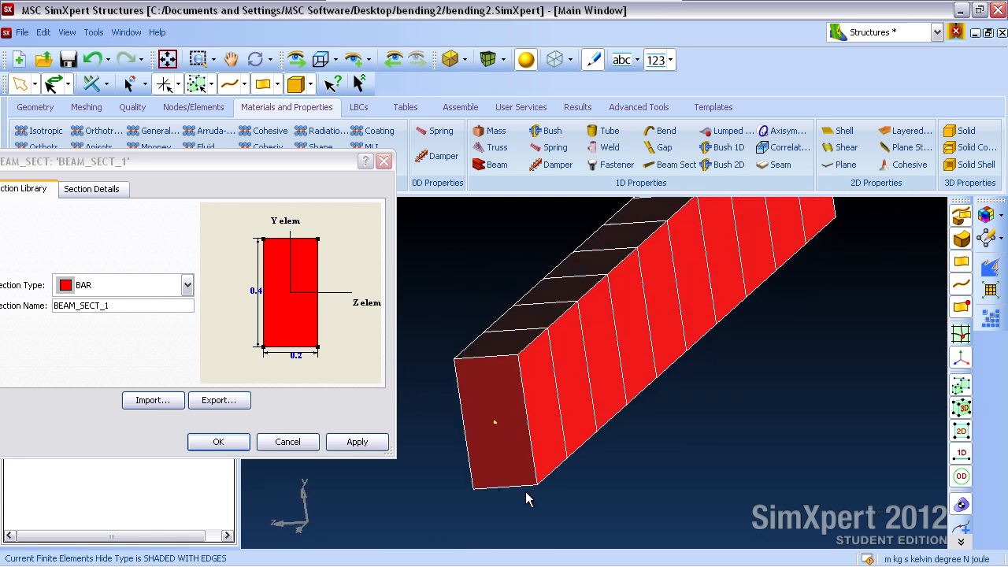
middle_drag(452, 431, 539, 445)
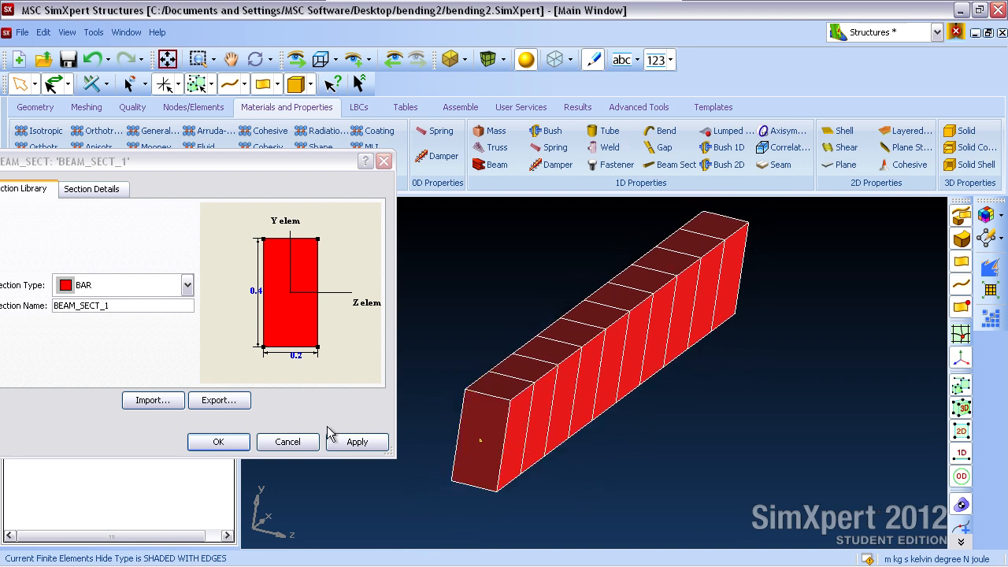
click(288, 442)
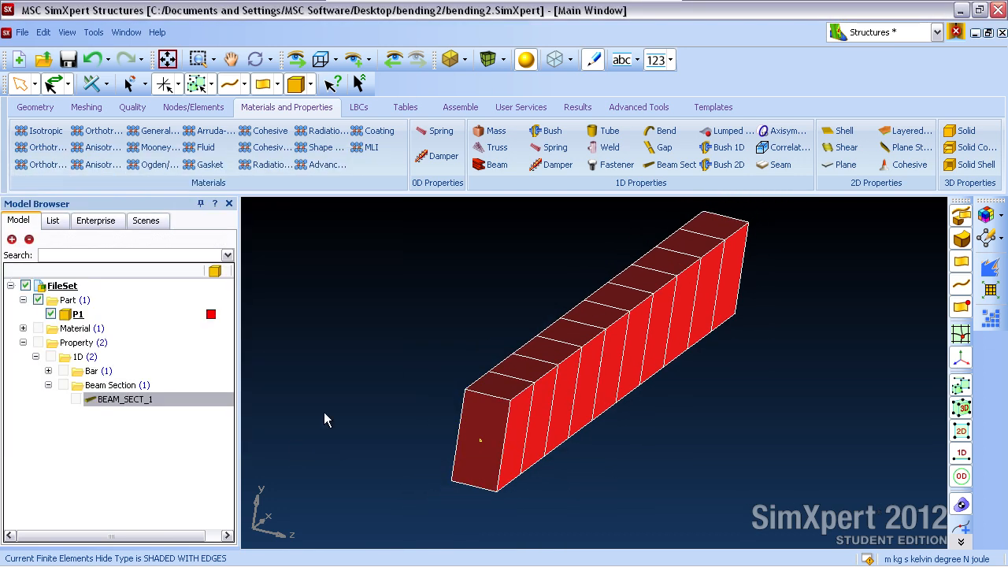
Turn off detailed beam rendering and apply a fully fixed constraint to the end node beside element 1.
click(360, 108)
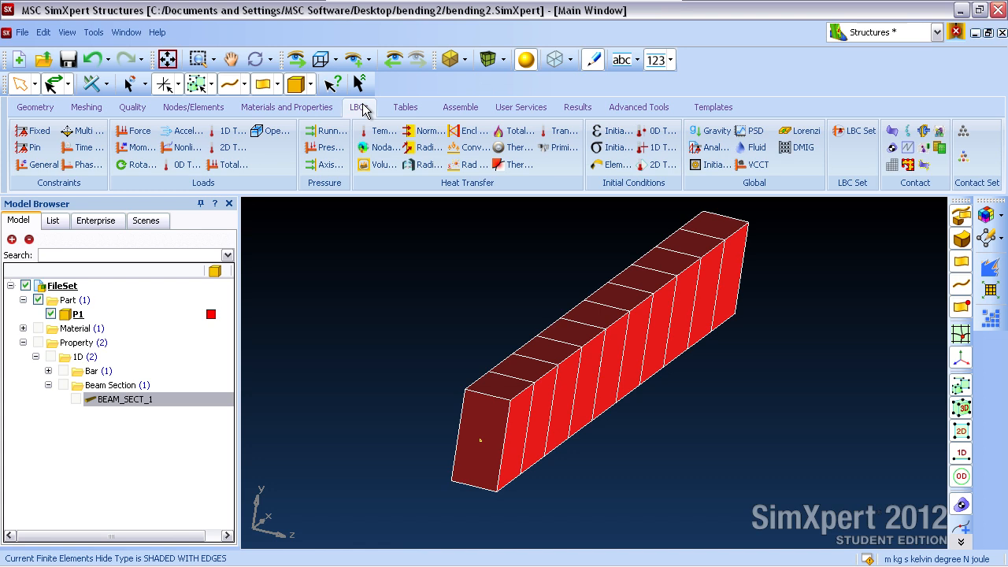
click(592, 59)
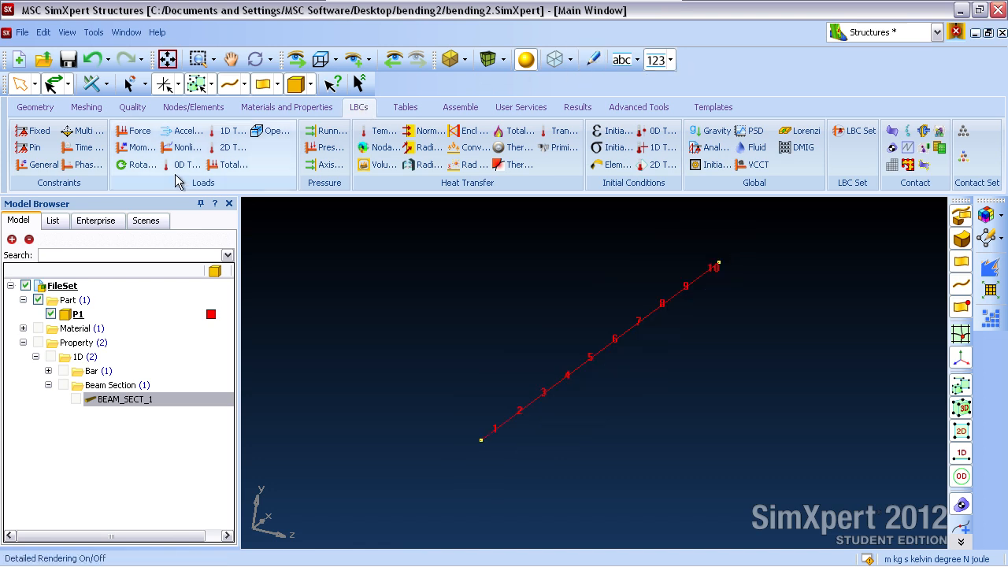
click(35, 131)
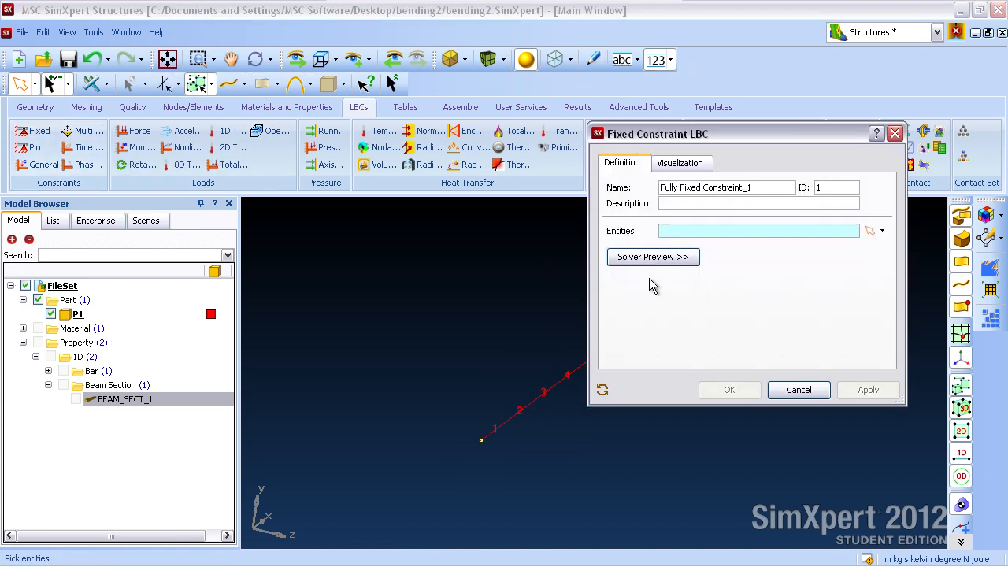
click(696, 229)
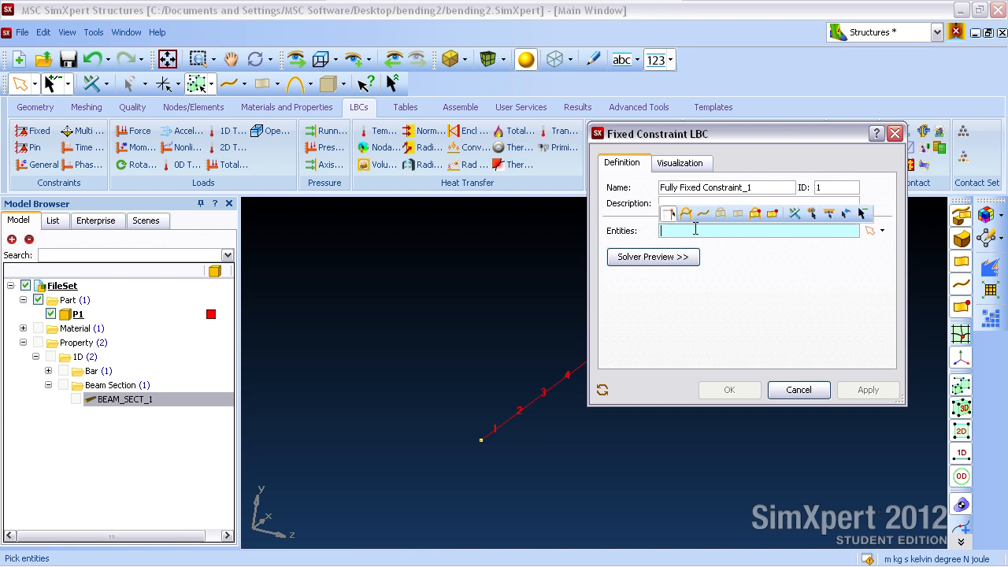
click(482, 440)
click(704, 231)
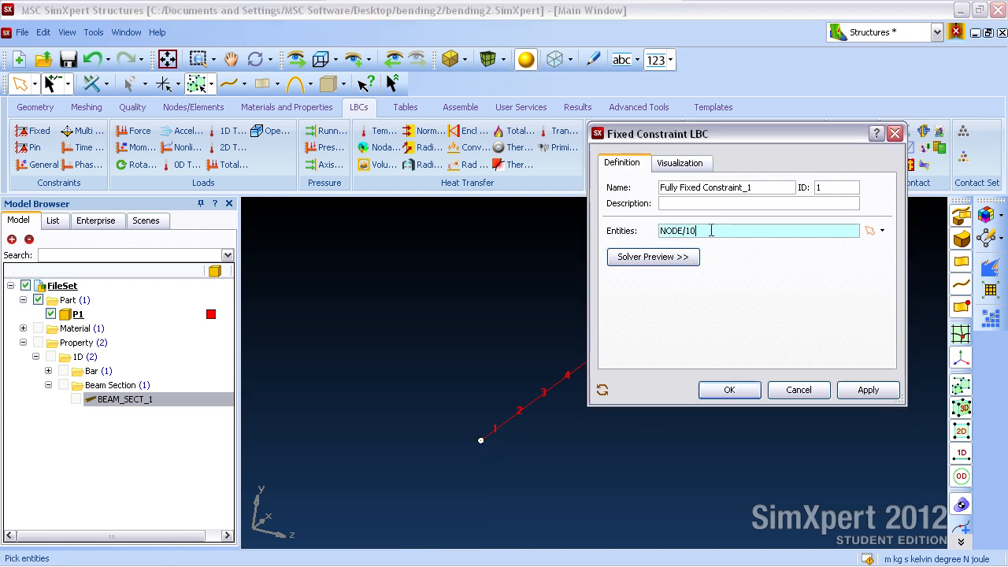
click(728, 390)
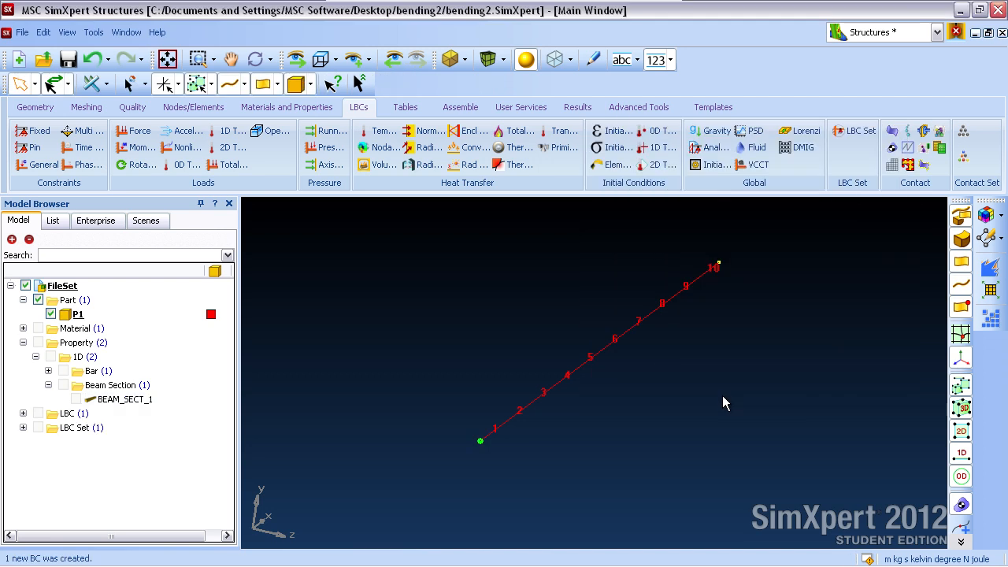
Start a moment load on the free end node beside element 10 and look up the moment components in ex_6_18.pdf.
click(136, 147)
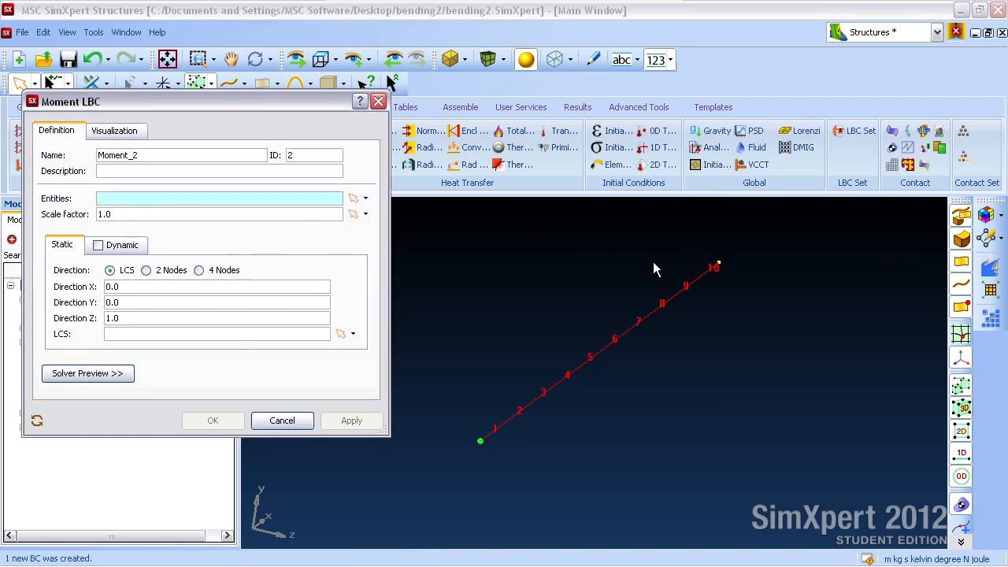
click(719, 265)
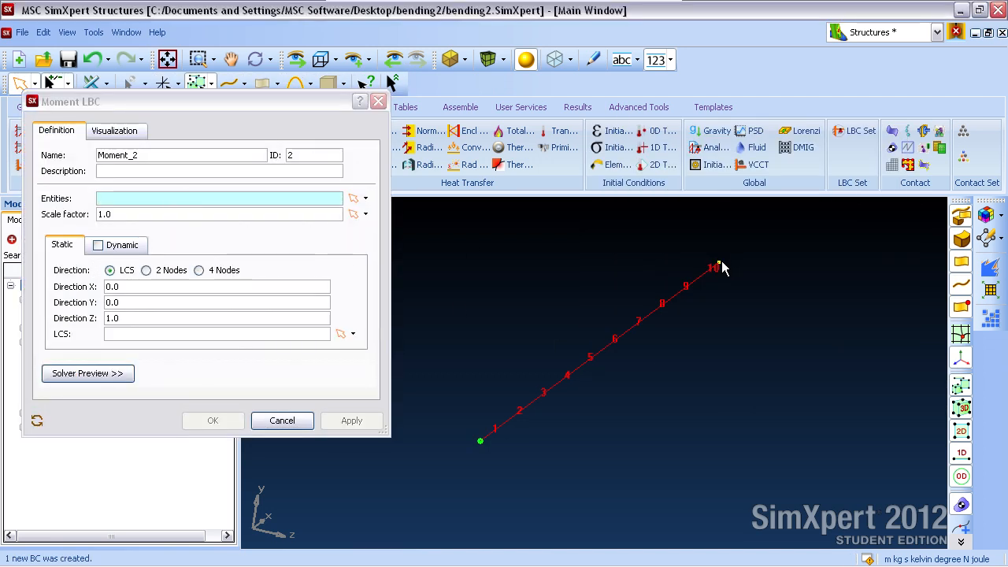
click(160, 217)
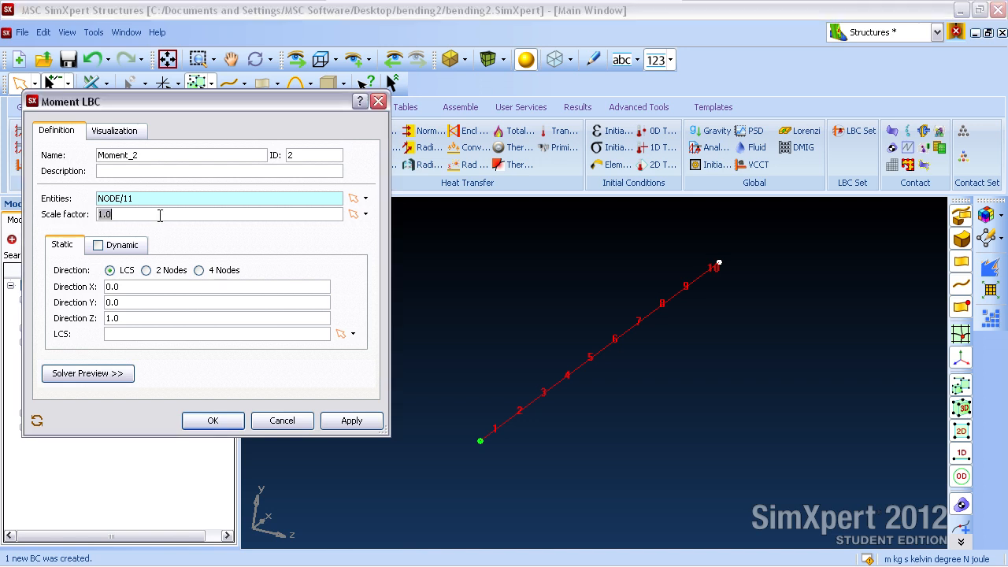
key(alt+Tab)
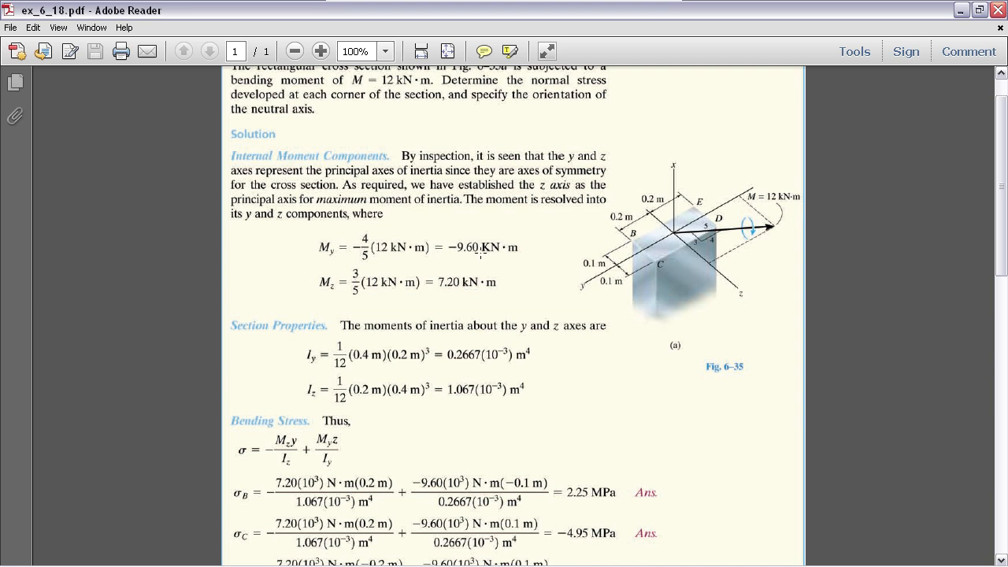
key(alt+Tab)
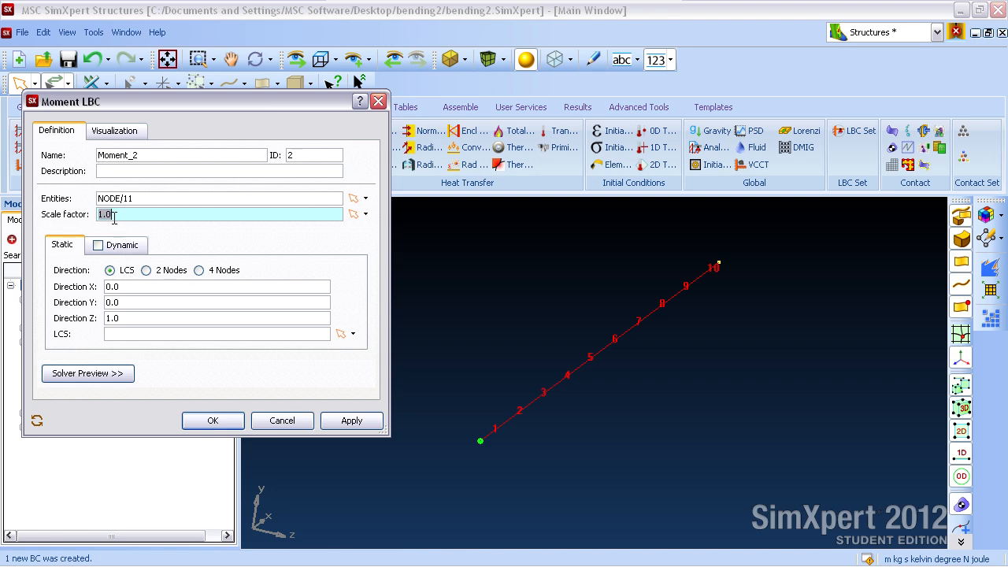
Set the moment's direction Y to -9.6e3 and direction Z to 7.2e3, and create the load.
click(114, 303)
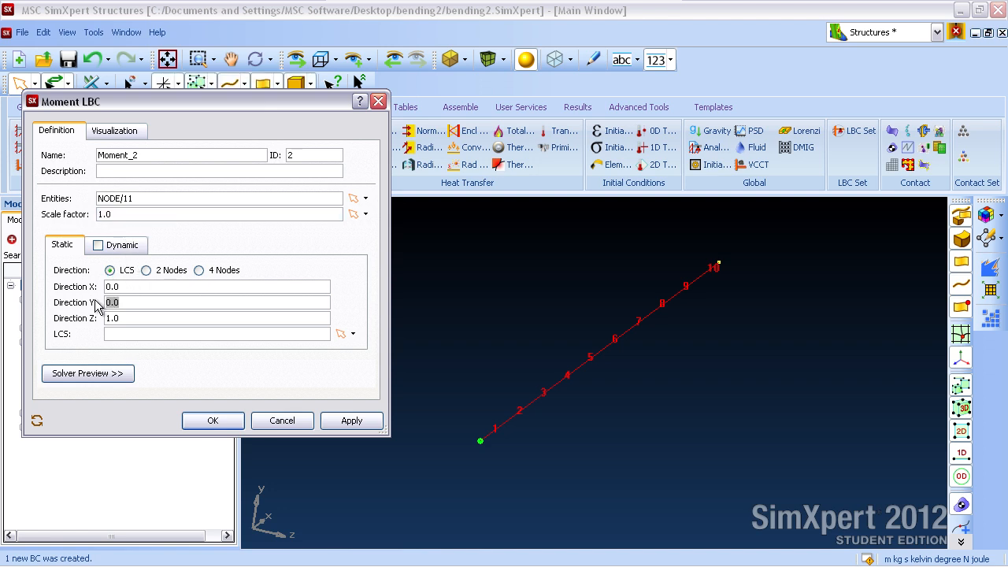
text(-9.6e3)
key(Tab)
text(7.)
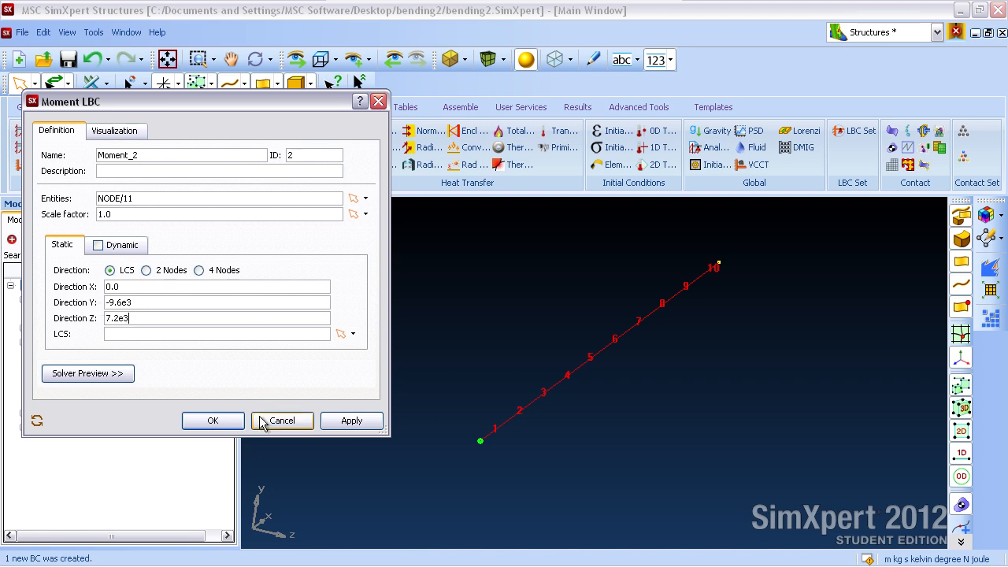
click(213, 420)
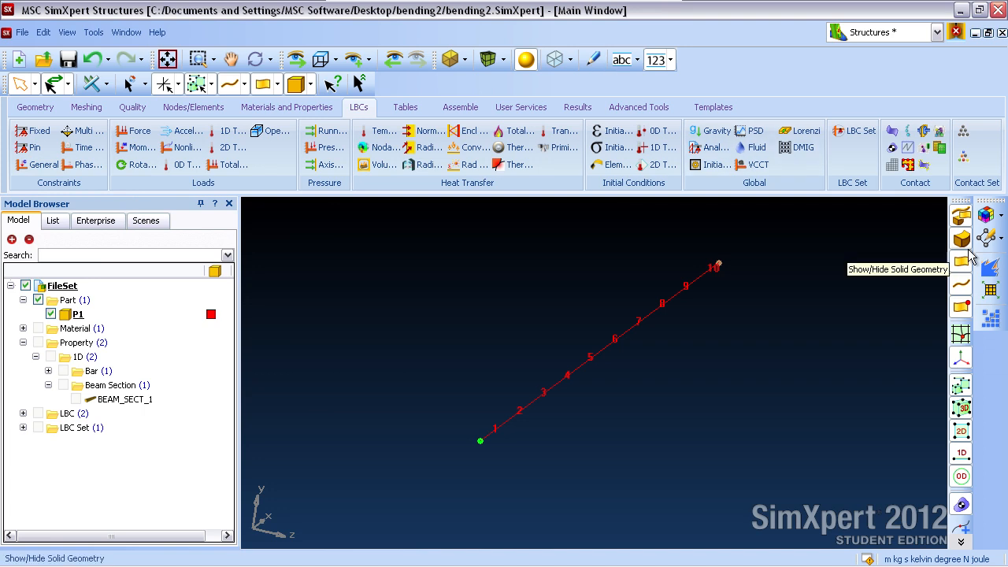
Display 3D LBC markers and detailed beam rendering, and examine the moment arrow at the beam's free end.
click(1001, 237)
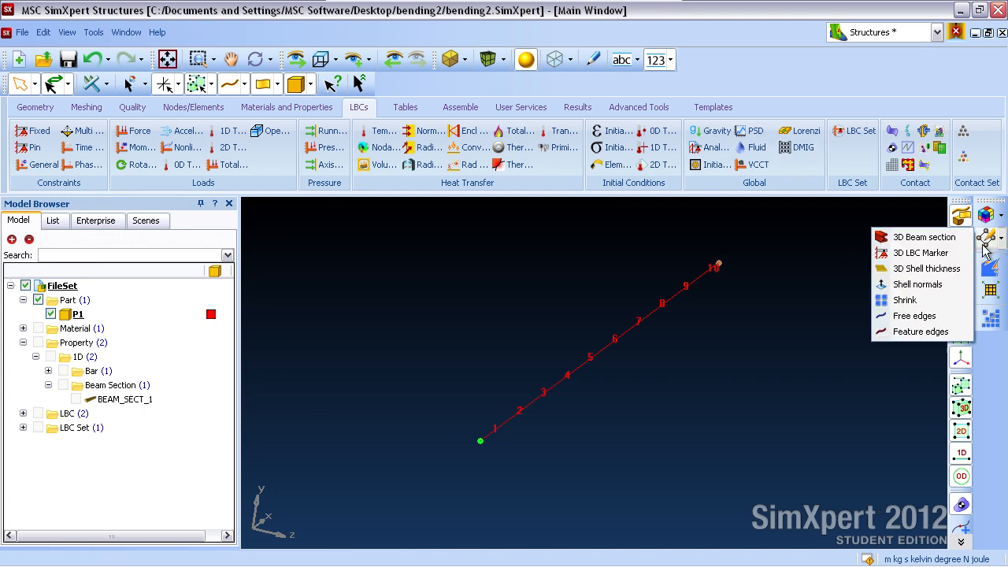
click(935, 259)
mouse_move(801, 331)
middle_down()
mouse_move(629, 316)
mouse_move(657, 316)
mouse_move(666, 293)
mouse_move(743, 265)
mouse_move(721, 321)
mouse_move(699, 316)
mouse_move(686, 294)
mouse_move(747, 288)
mouse_move(754, 297)
middle_up()
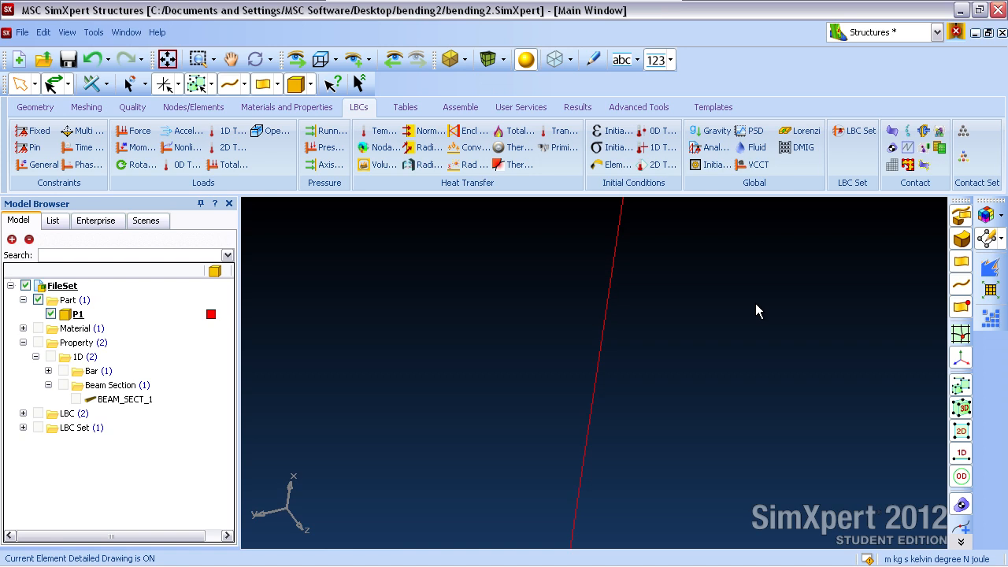
middle_drag(735, 317, 693, 464)
click(593, 59)
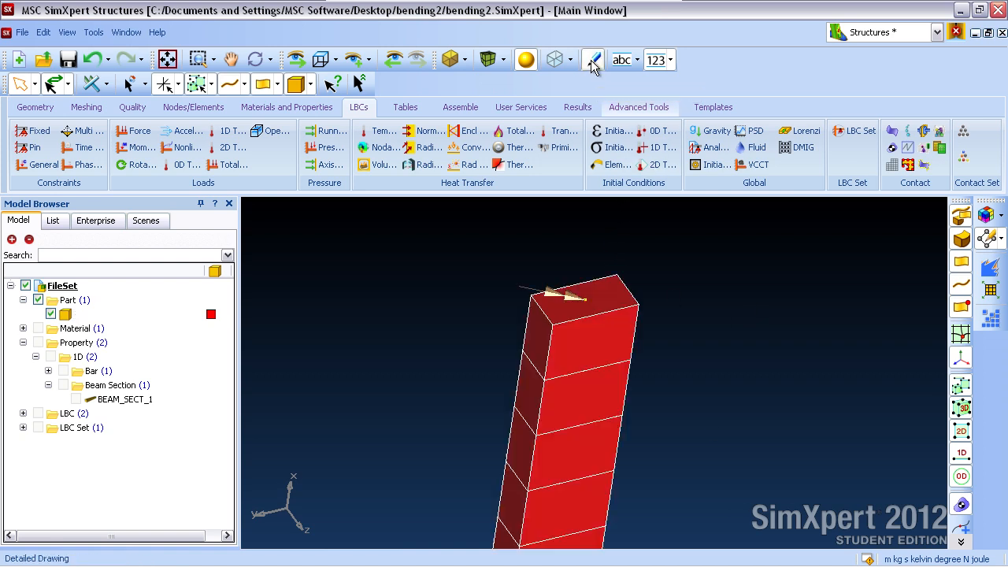
scroll(676, 328, up, 2)
middle_drag(707, 310, 772, 359)
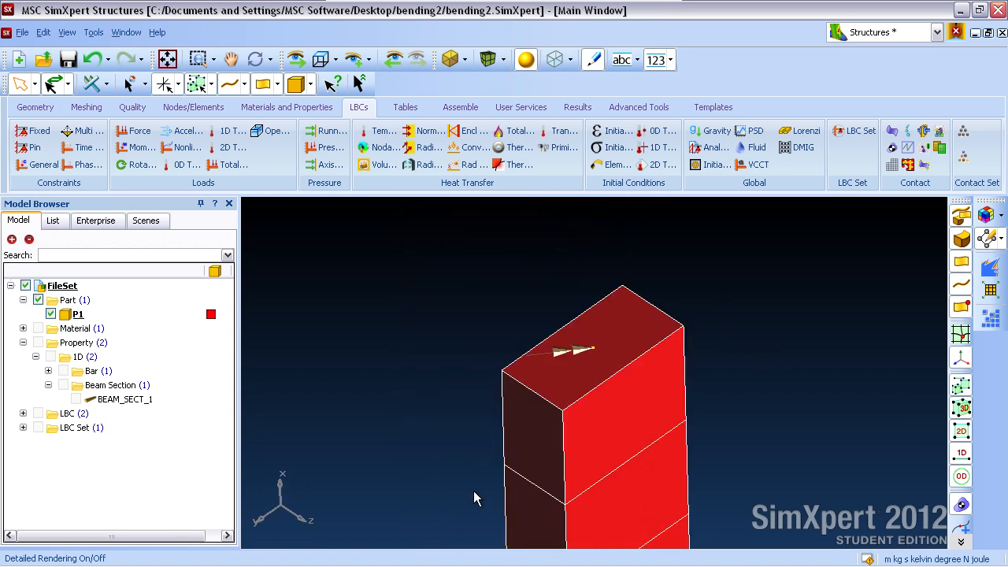
Compare the moment arrow's direction with the figure in ex_6_18.pdf, and examine the constraint markers at the beam's fixed end.
key(alt+Tab)
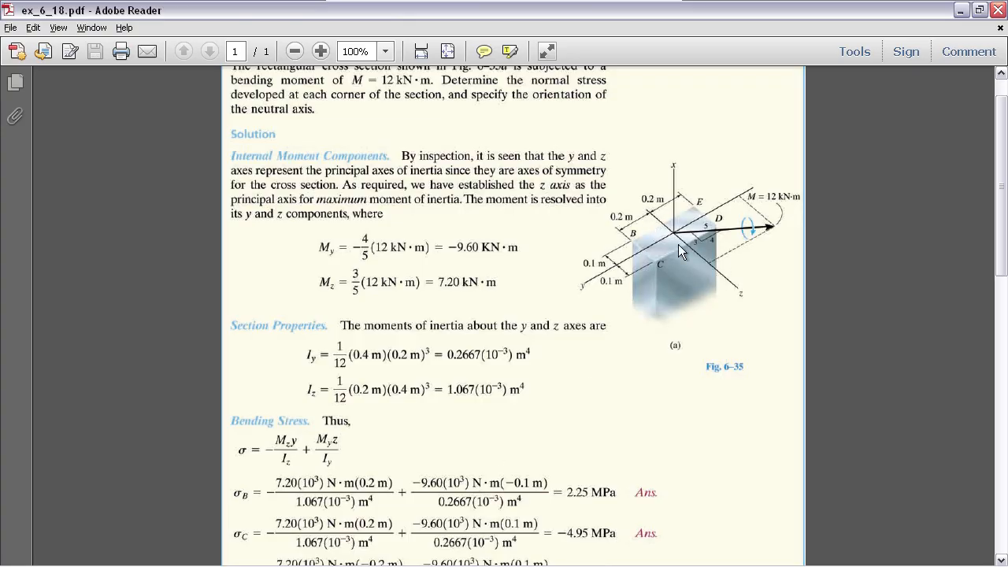
key(alt+Tab)
middle_drag(516, 334, 485, 381)
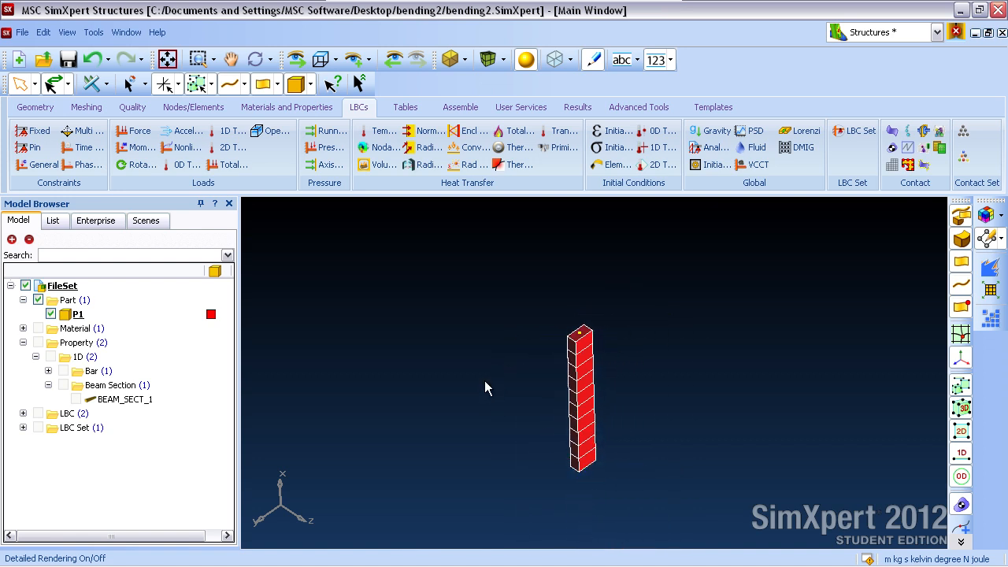
scroll(492, 379, up, 3)
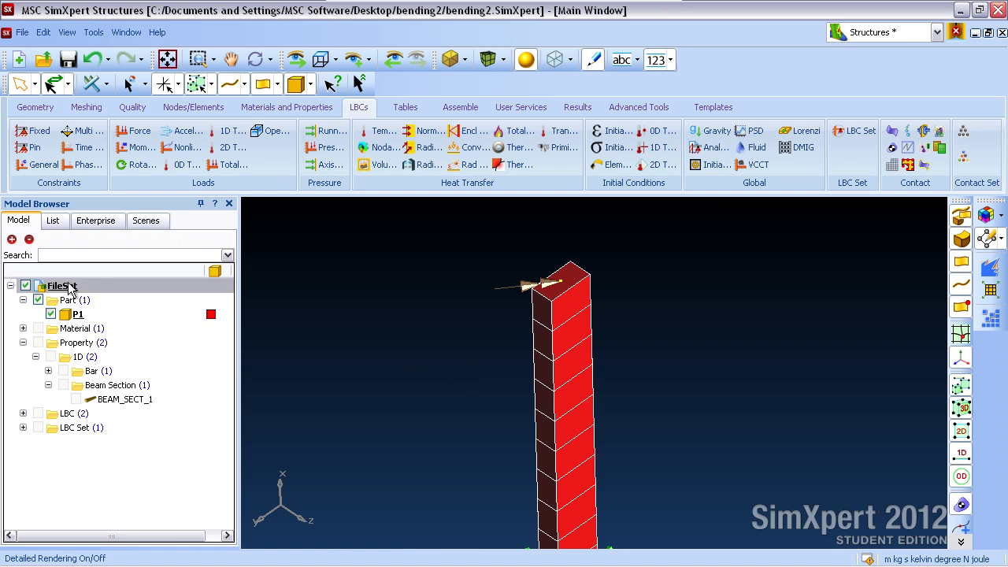
scroll(441, 429, down, 3)
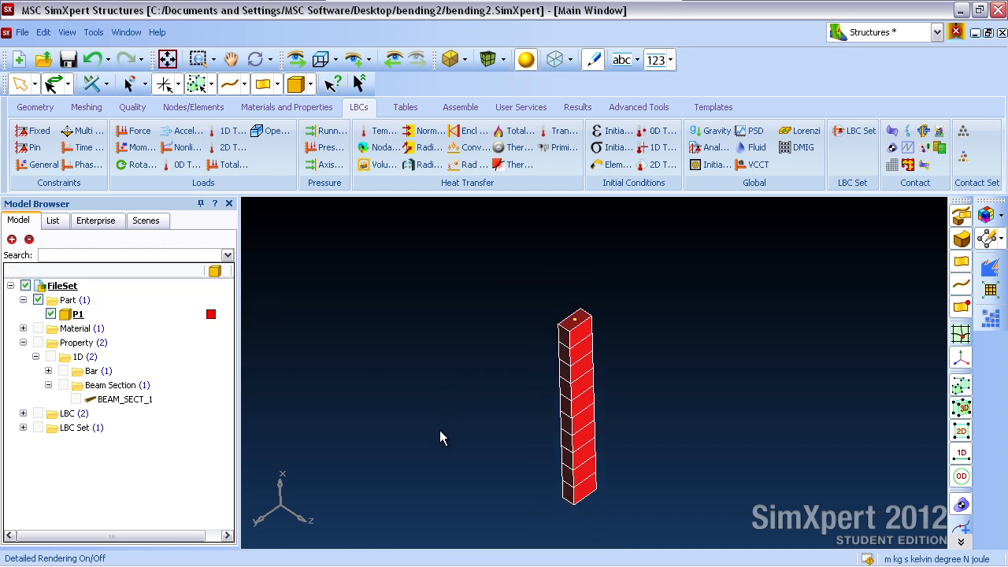
middle_drag(499, 455, 514, 412)
scroll(578, 470, up, 3)
ctrl+middle_drag(574, 526, 592, 311)
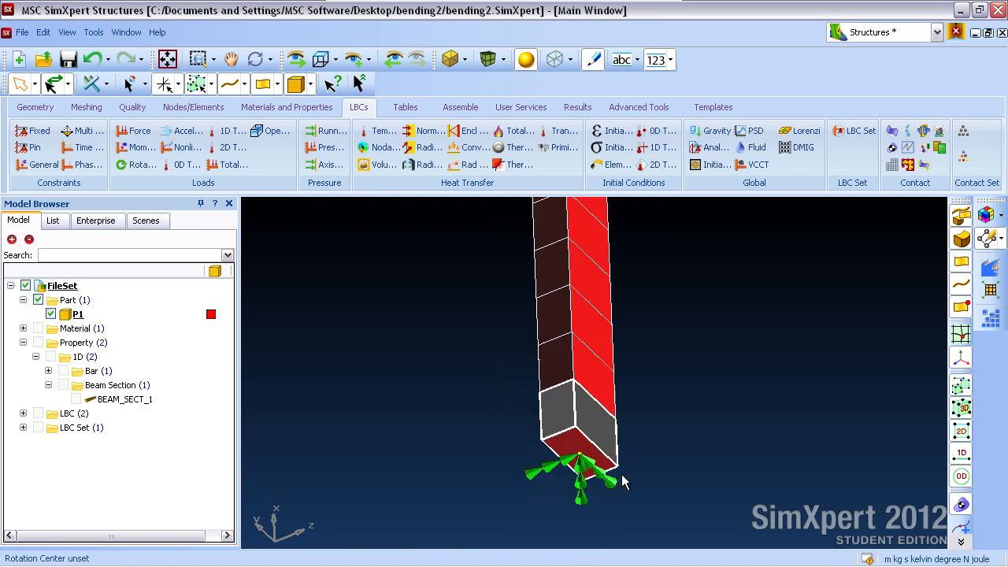
middle_drag(647, 386, 644, 488)
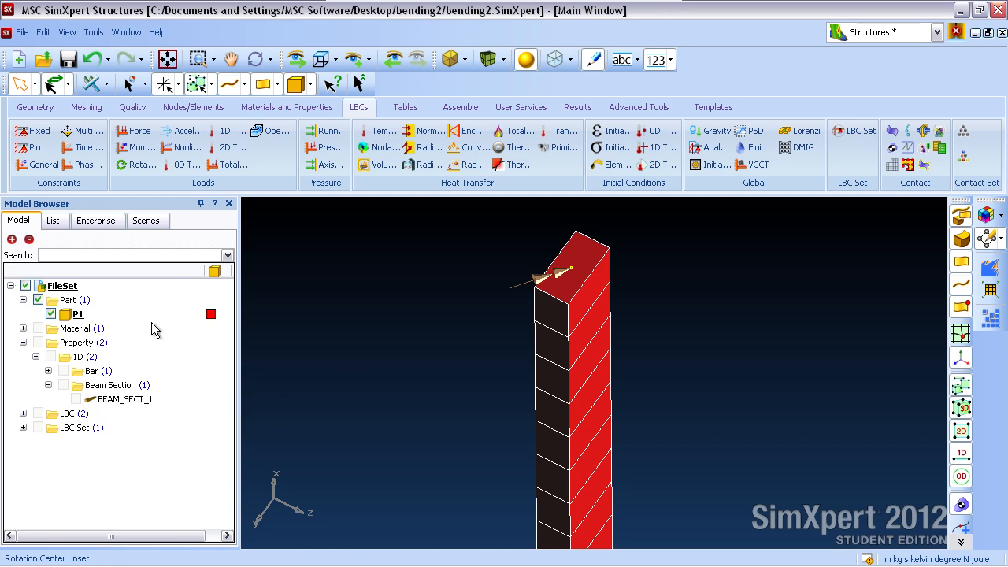
Create a Nastran job named beding2 for Linear static Analysis (SOL101), with its solver input file in the desktop folder bending2.
right_click(63, 288)
click(99, 295)
key(BackSpace)
text(beding2)
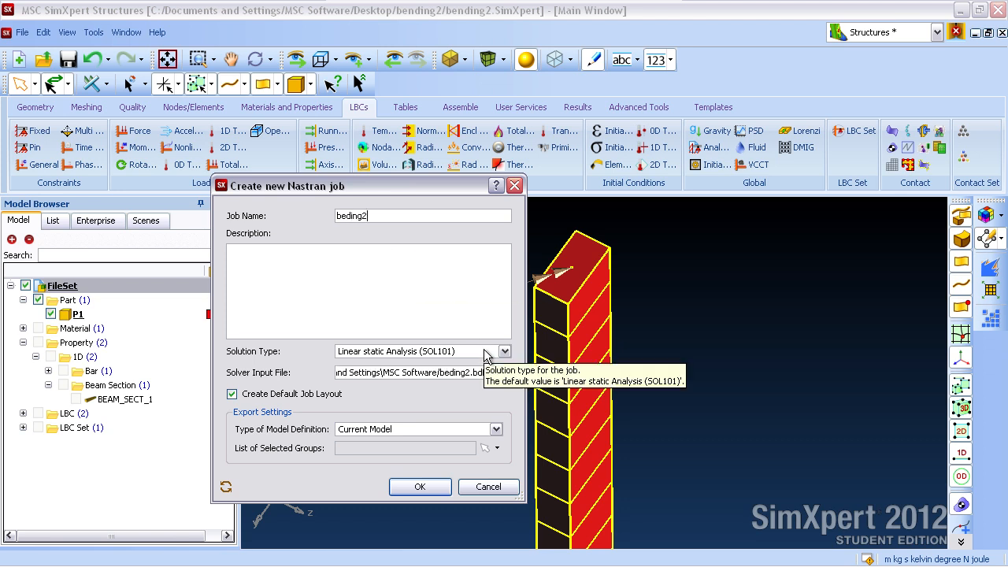
click(501, 372)
click(42, 144)
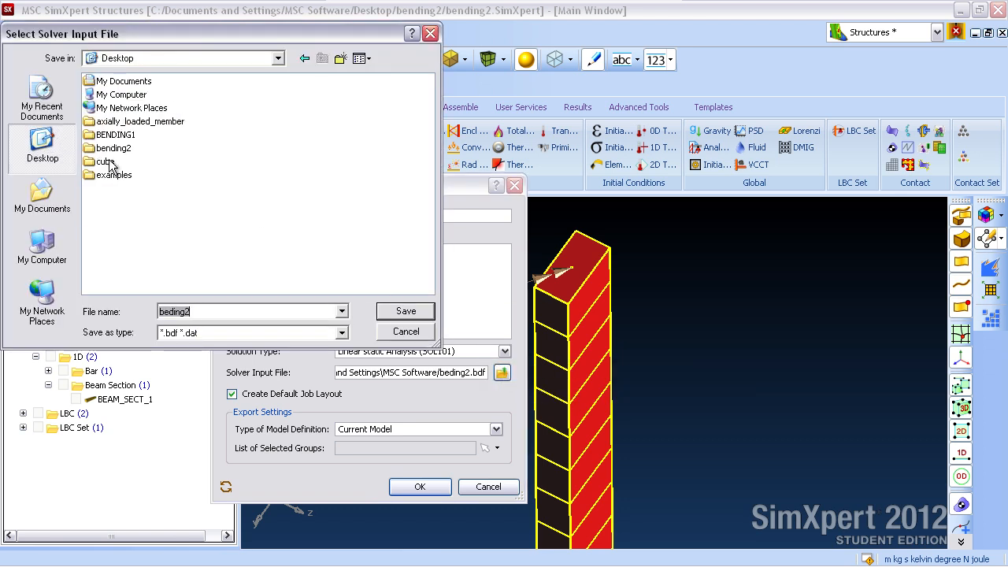
double_click(113, 148)
click(404, 312)
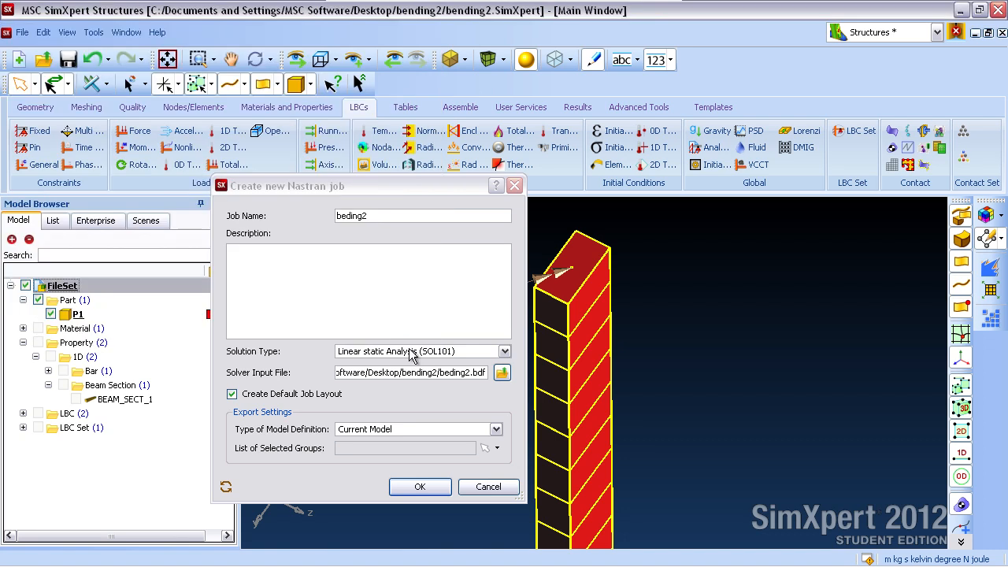
click(419, 486)
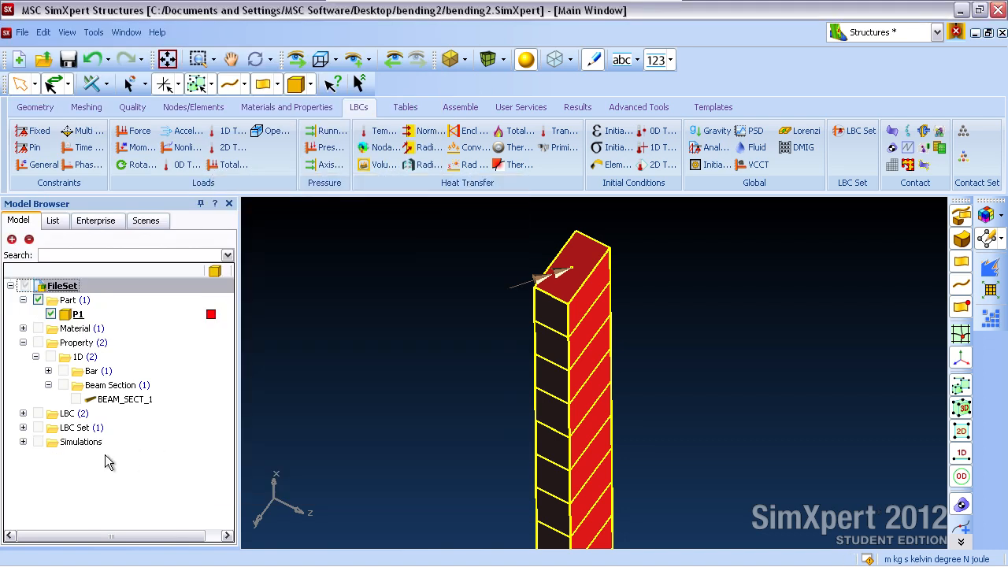
Add a Grid Point Force Balance output request for ALL FEM to DefaultLoadCase, and run the beding2 job.
click(23, 442)
click(35, 456)
click(48, 484)
click(61, 499)
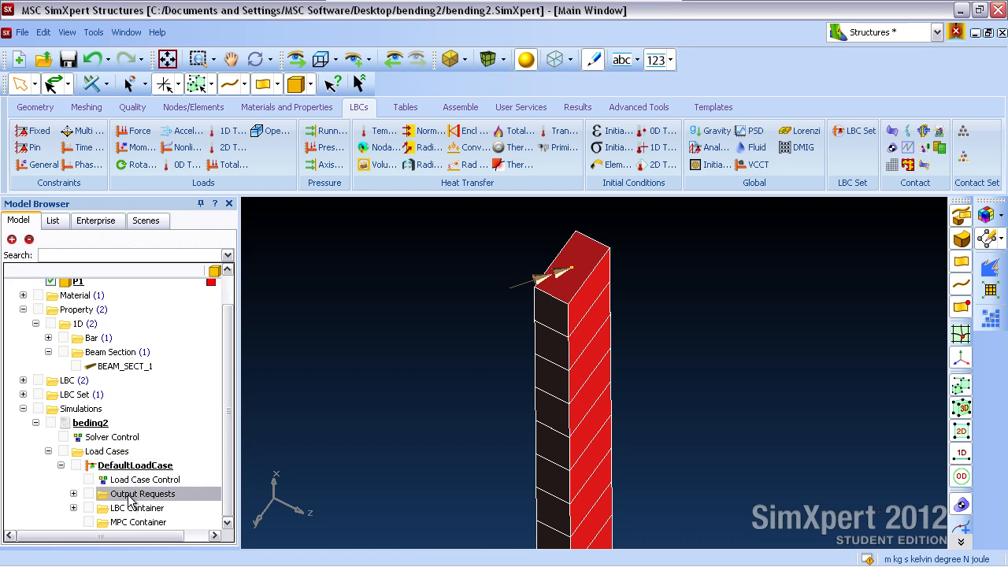
right_click(131, 500)
mouse_move(186, 526)
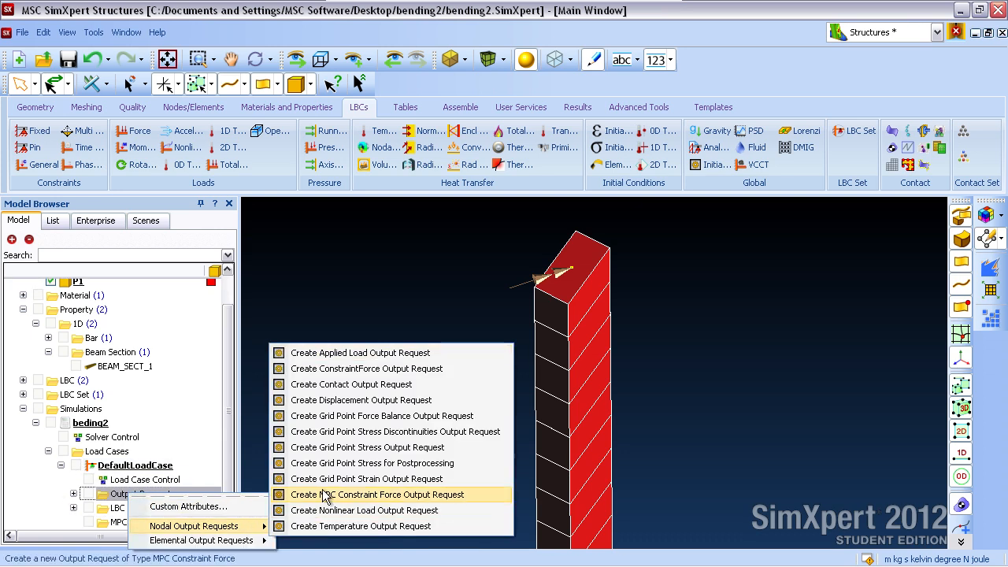
click(372, 416)
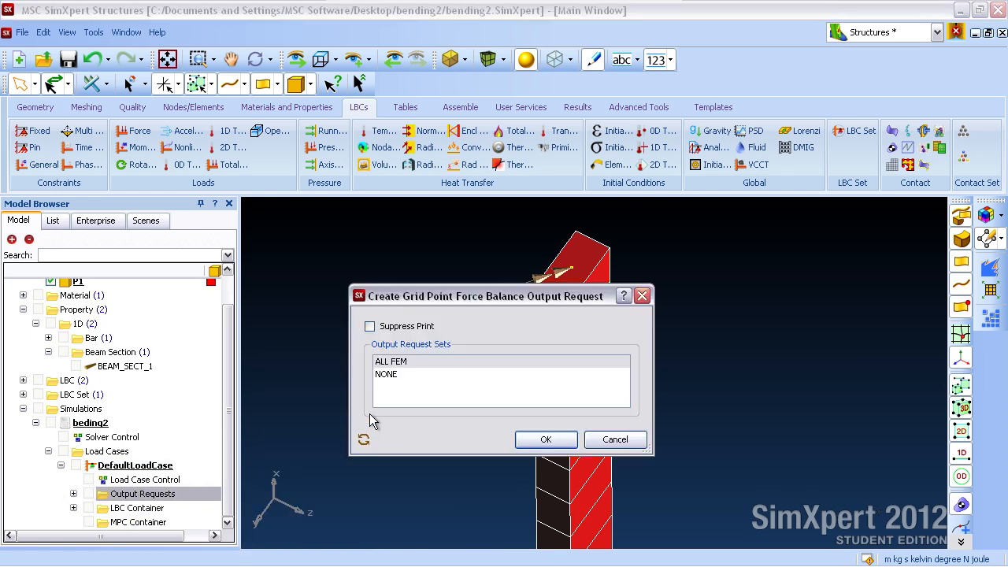
click(527, 441)
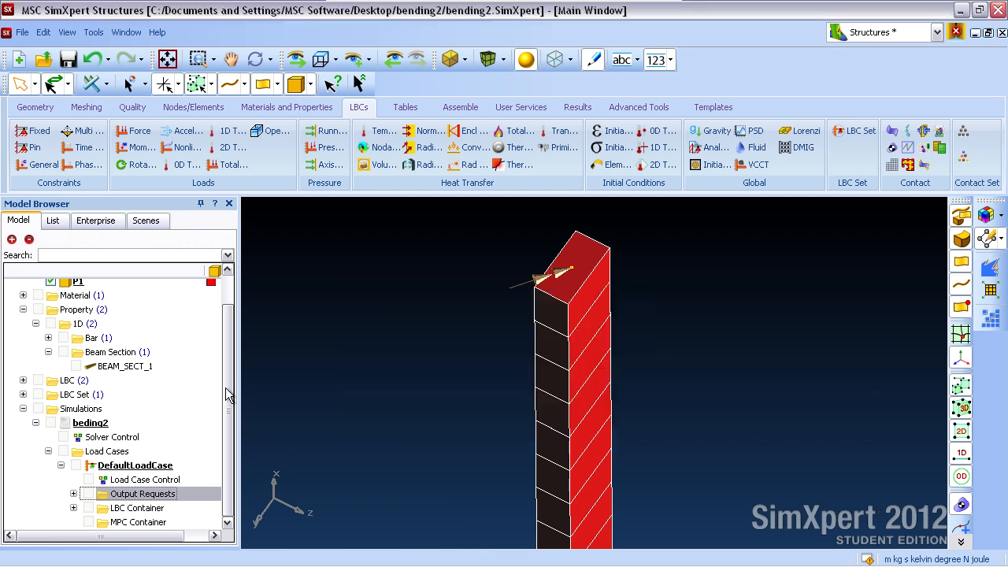
right_click(92, 423)
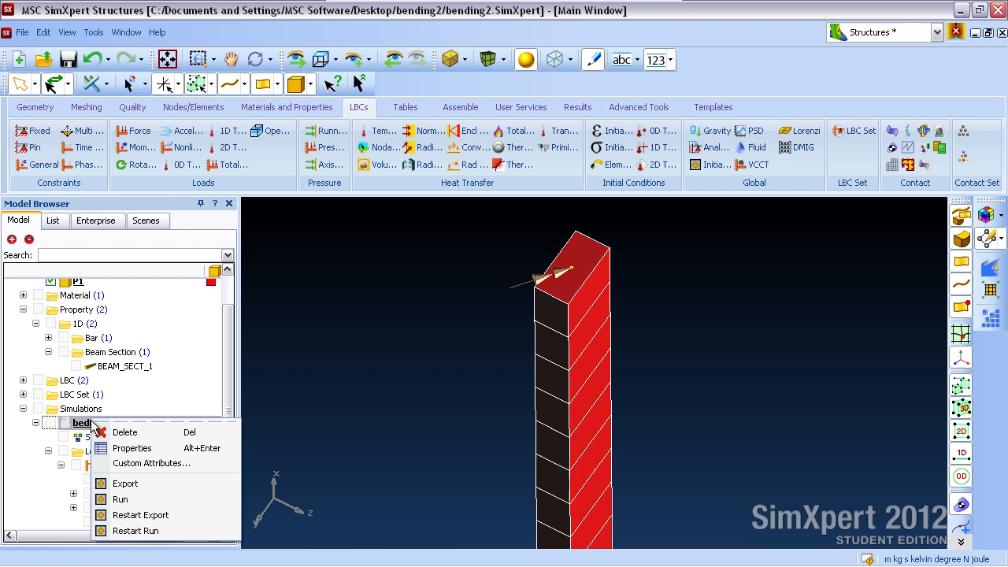
click(121, 499)
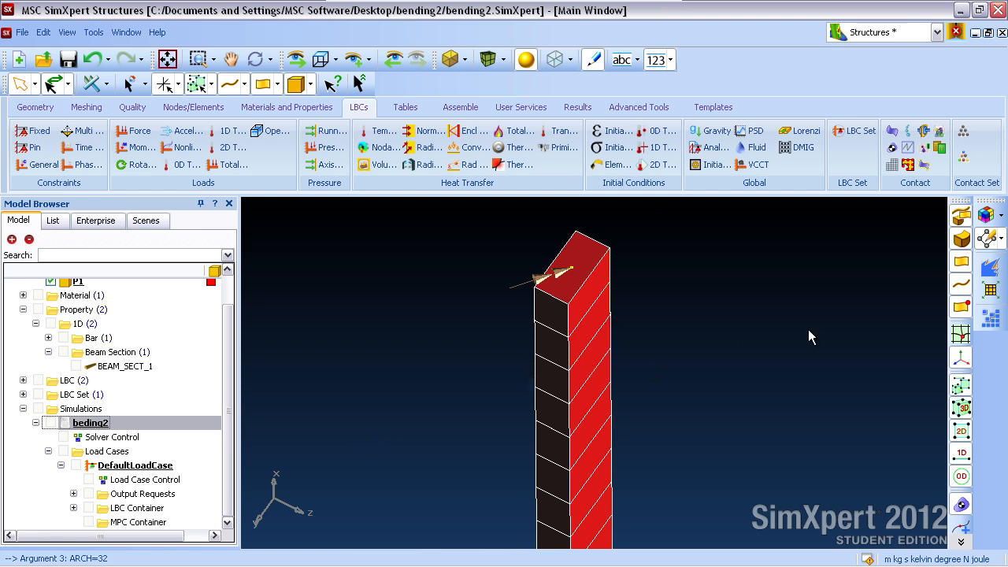
Turn off the 3D LBC markers and the detailed rendering, and display the beam's 3D section again.
click(1001, 238)
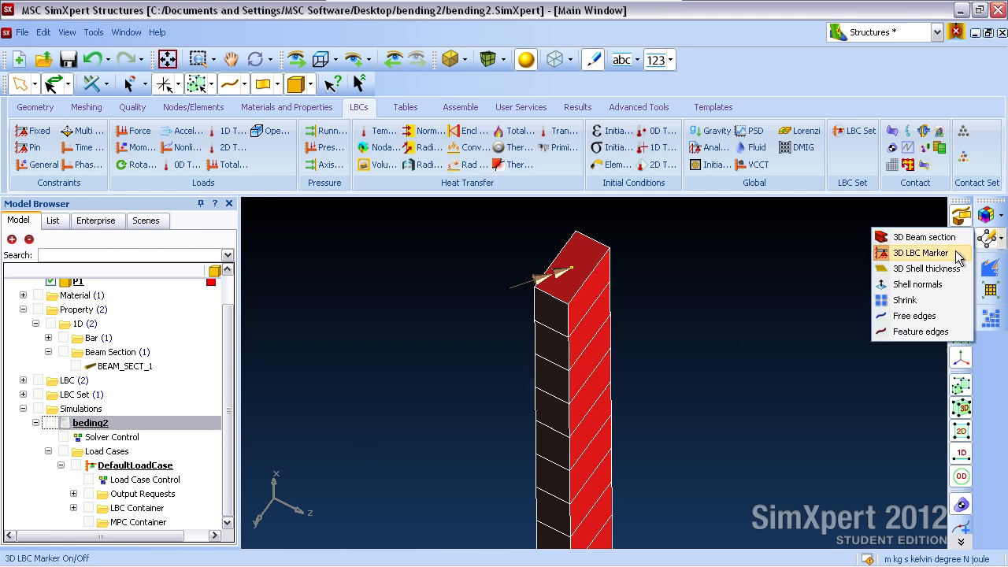
click(935, 254)
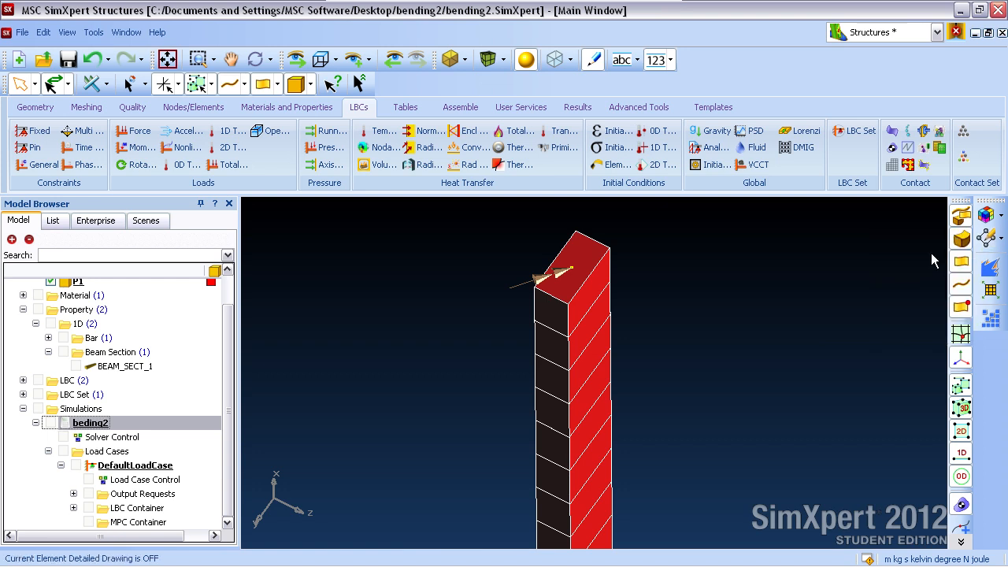
click(593, 60)
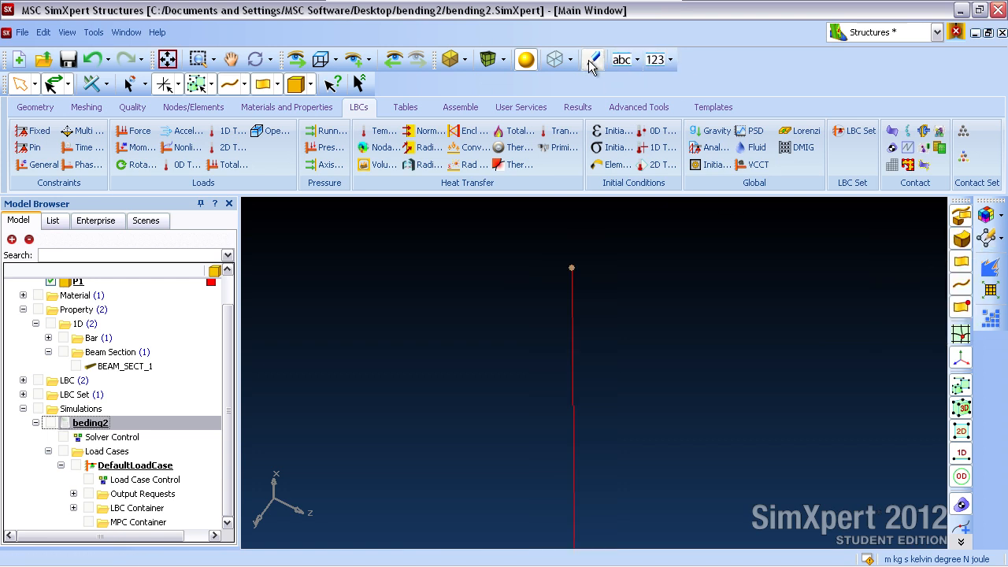
click(1001, 238)
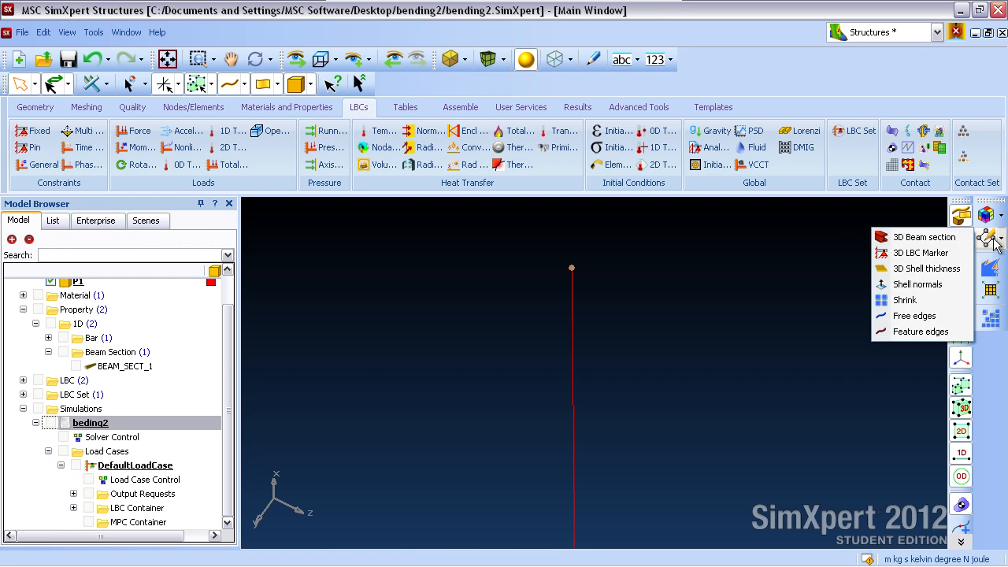
click(923, 237)
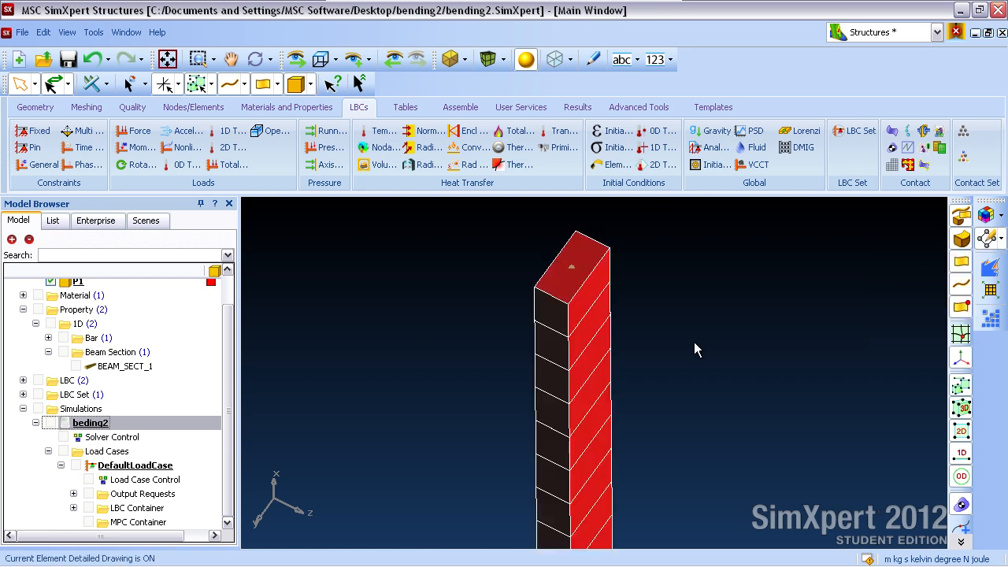
scroll(693, 345, up, 3)
scroll(703, 343, down, 3)
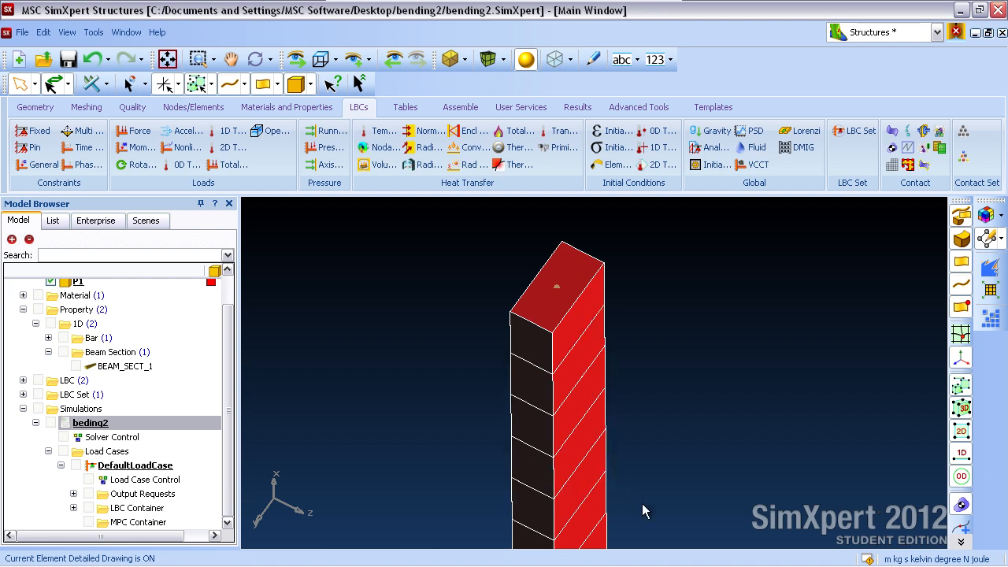
Attach the results file beding2.xdb from the bending2 folder using the Results attach option.
click(22, 33)
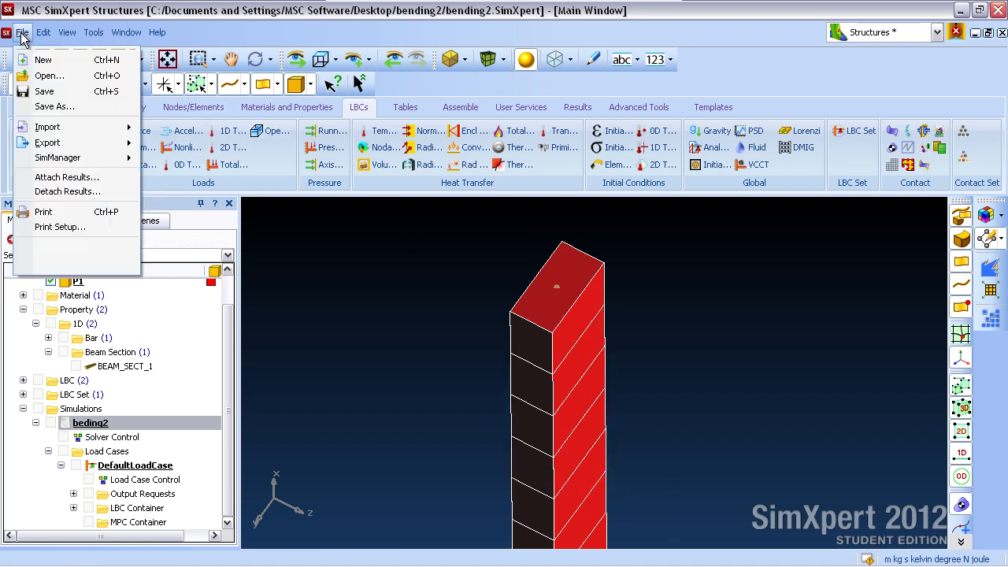
click(77, 182)
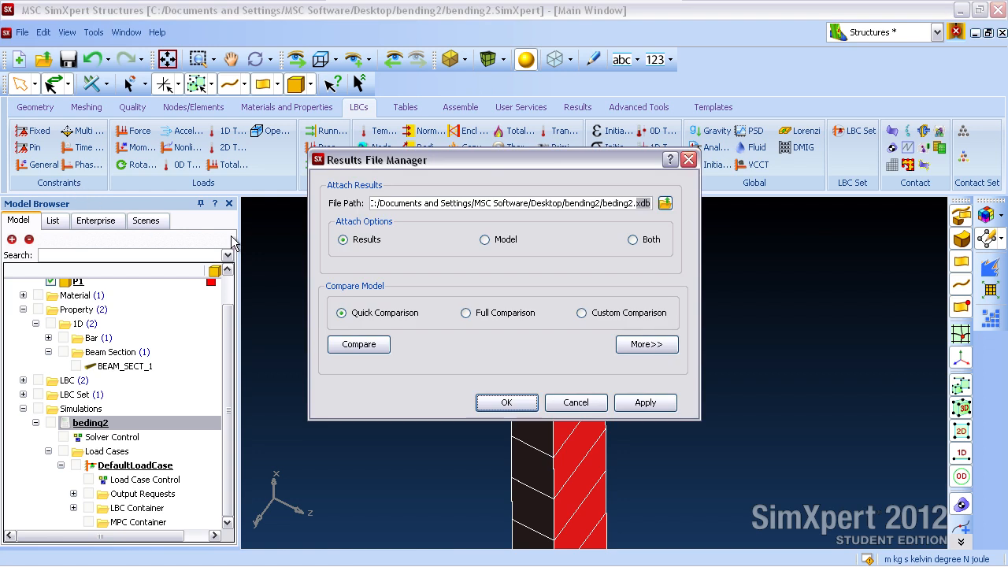
drag(636, 203, 652, 204)
click(510, 403)
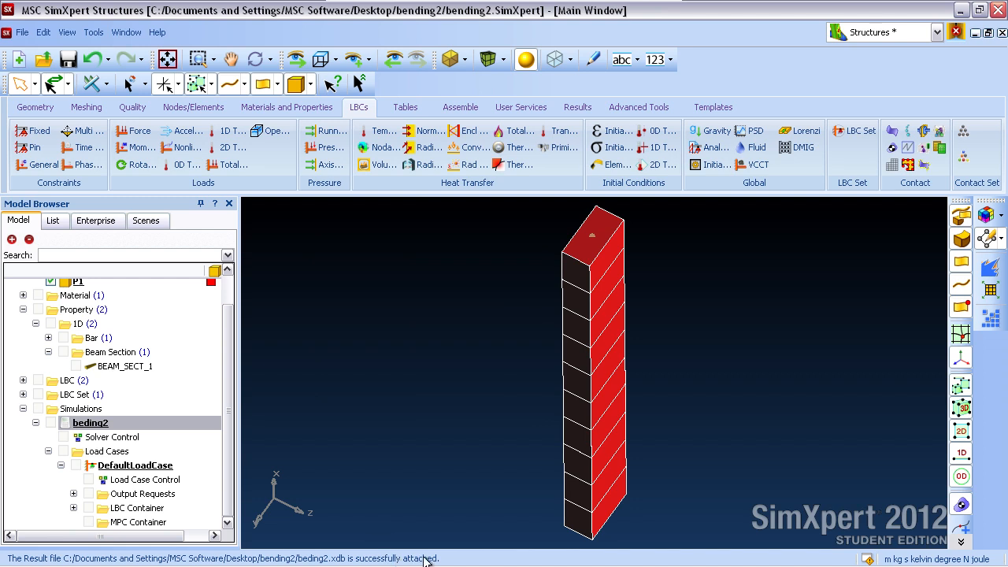
Start a fringe state plot of the beam results, and look up the corner bending stresses in ex_6_18.pdf.
scroll(493, 439, down, 1)
scroll(499, 417, up, 4)
middle_drag(499, 416, 476, 491)
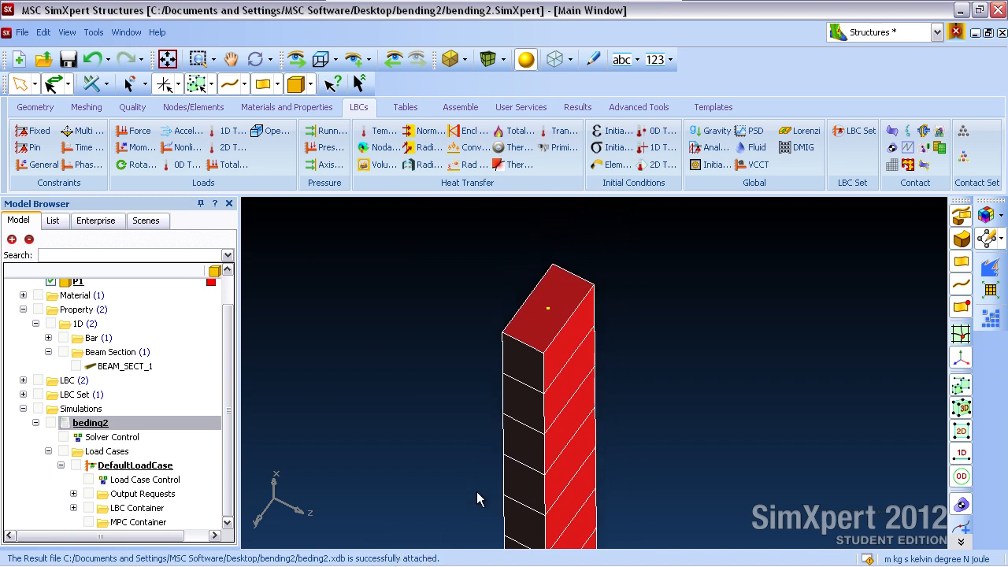
click(577, 108)
click(490, 147)
drag(574, 307, 405, 106)
key(alt+Tab)
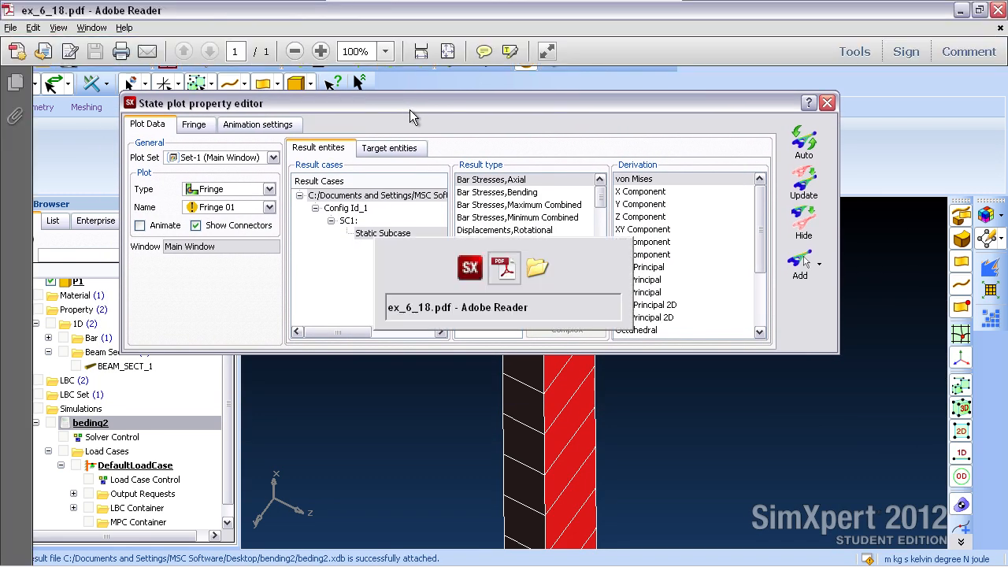
drag(998, 251, 998, 279)
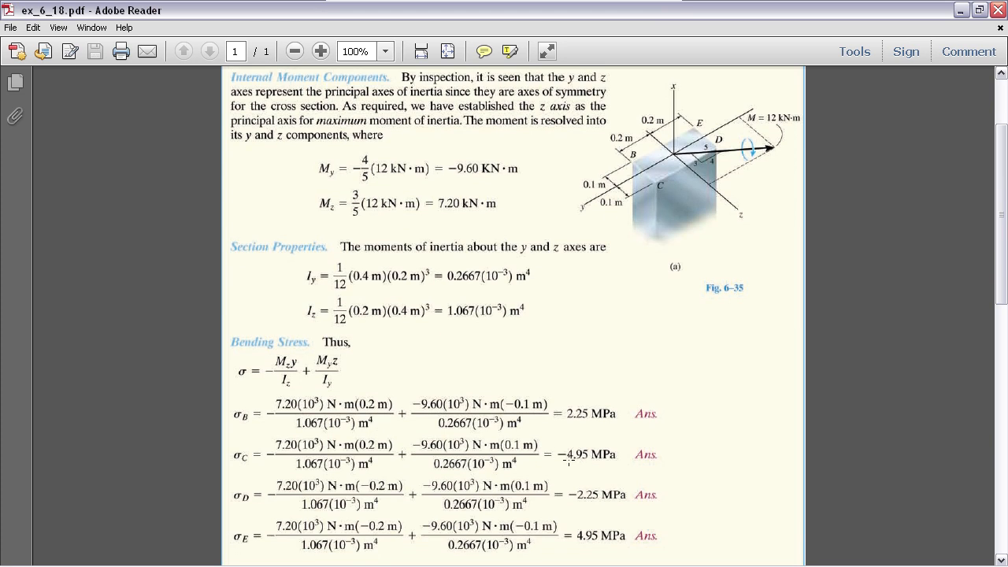
key(alt+Tab)
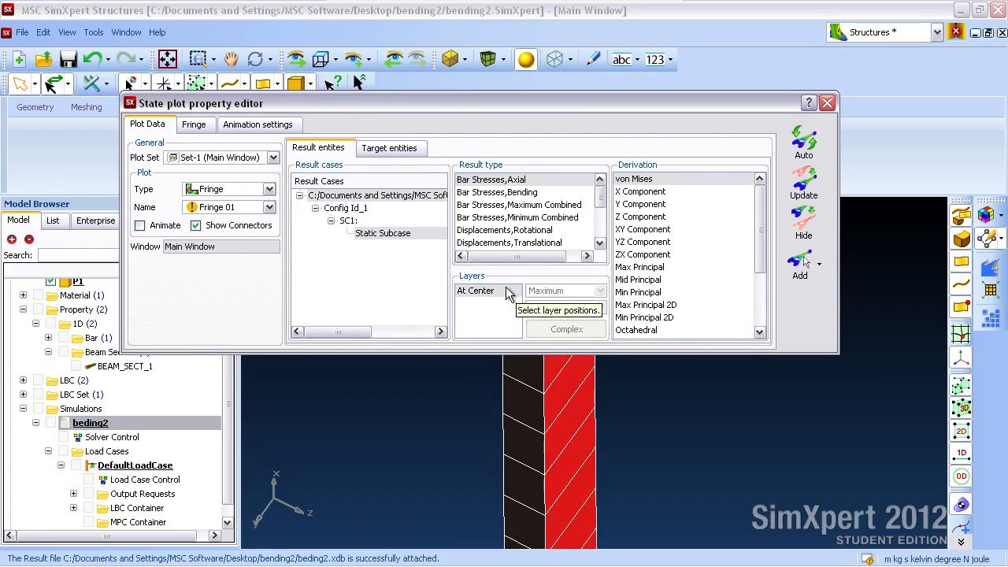
Plot the X Component of Bar Stresses, Bending at Point C as a fringe, and compare it with the textbook stresses.
click(522, 192)
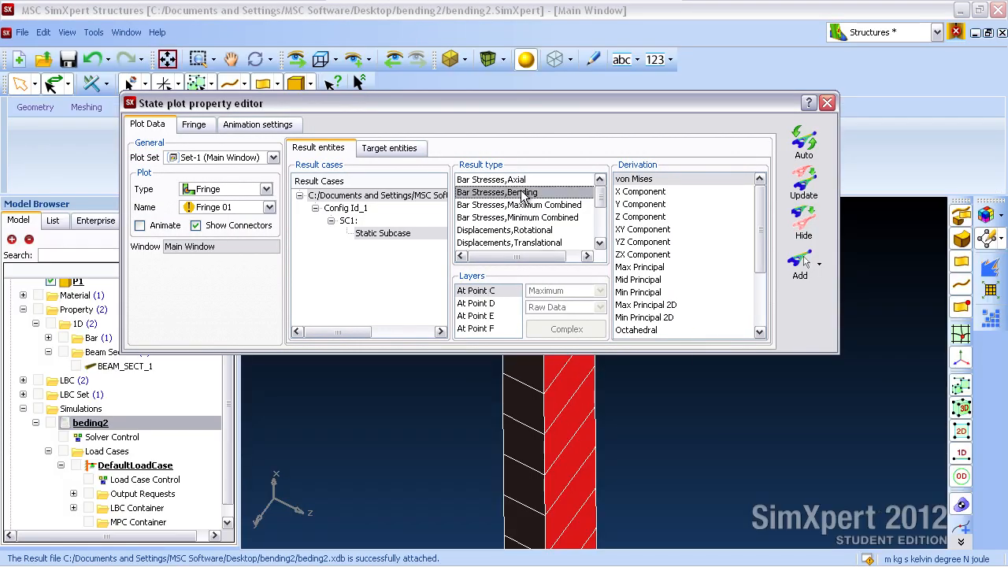
click(488, 290)
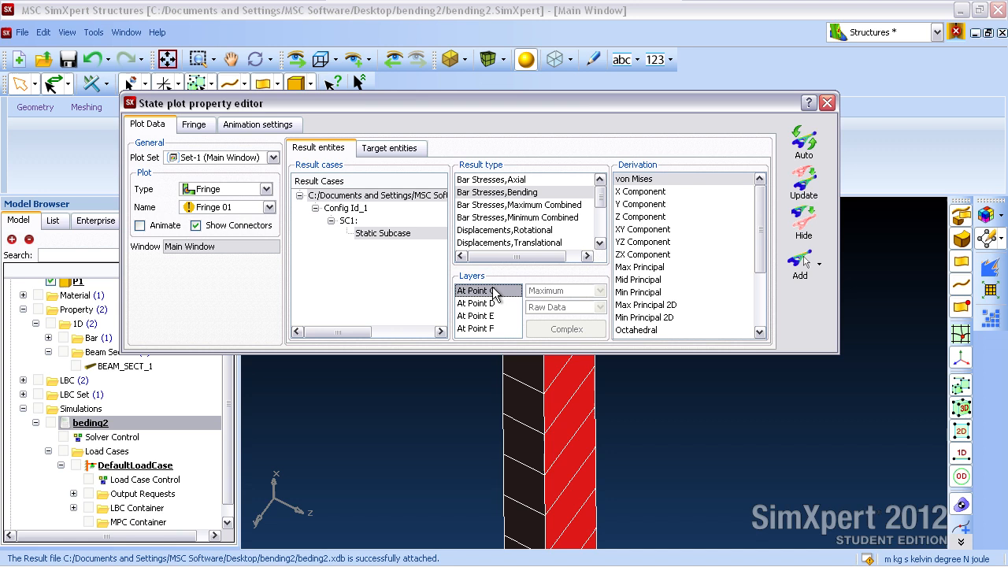
click(624, 192)
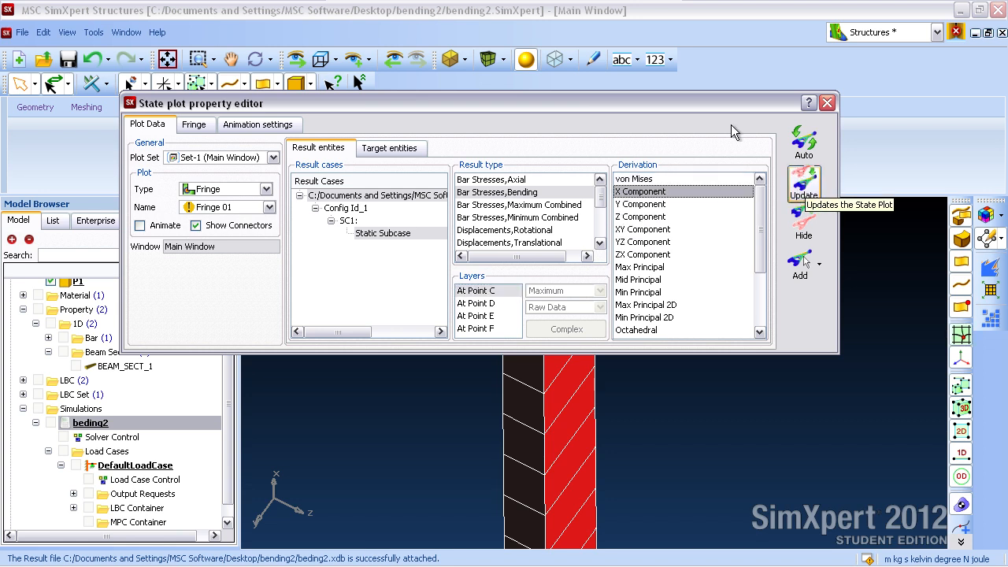
mouse_move(724, 105)
mouse_down()
mouse_move(715, 91)
mouse_move(589, 289)
mouse_move(669, 401)
mouse_move(640, 167)
mouse_move(658, 129)
mouse_up()
click(620, 520)
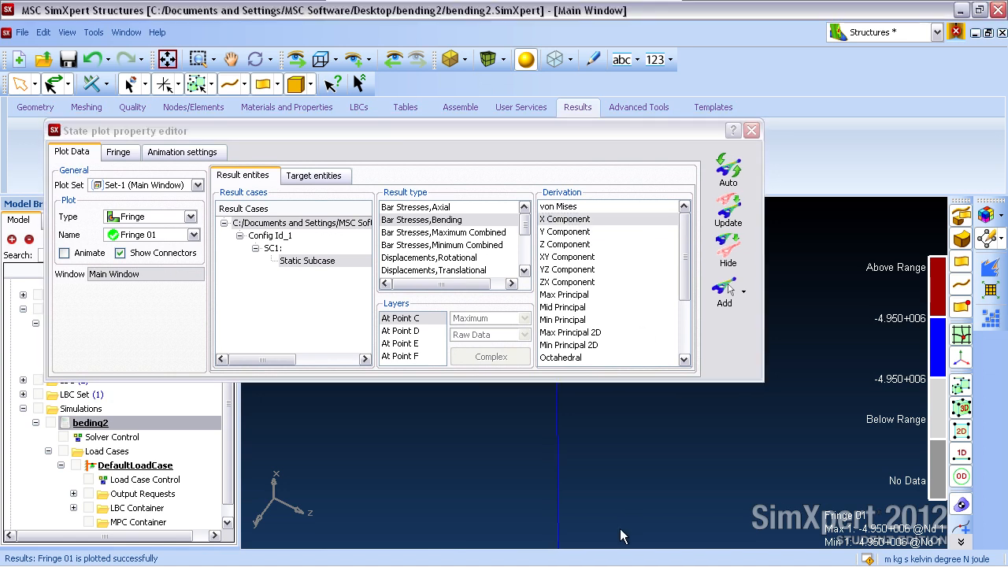
drag(606, 136, 583, 27)
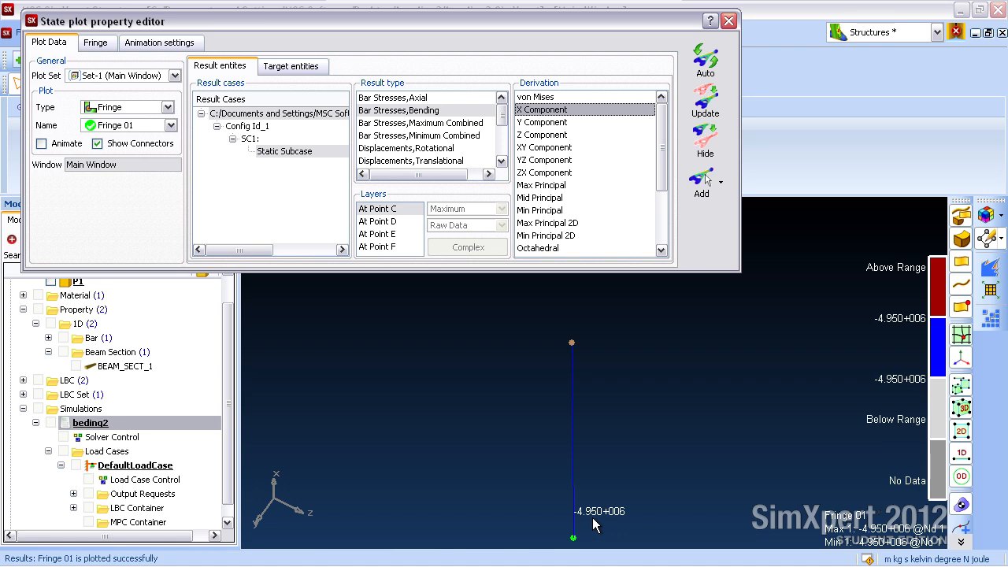
key(alt+Tab)
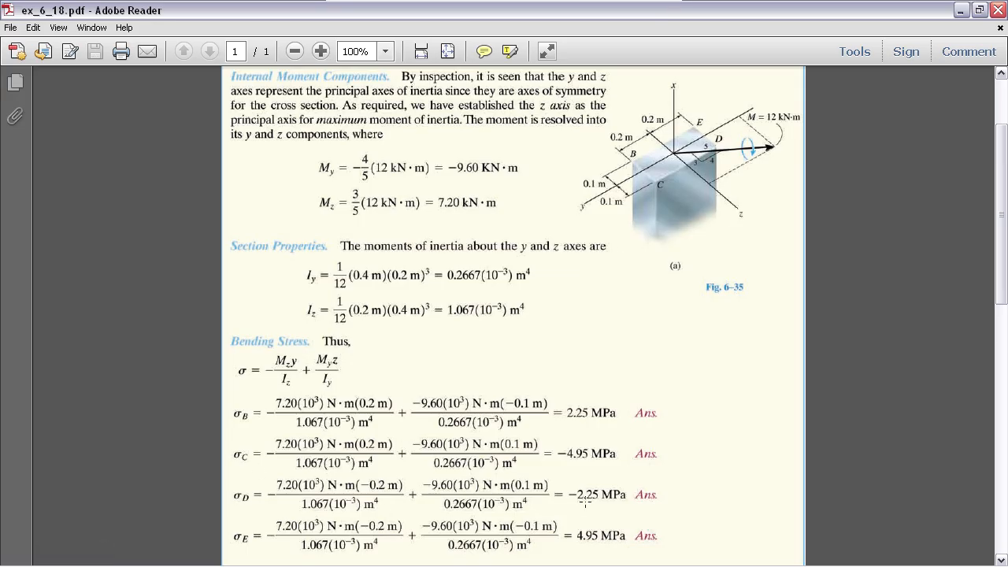
key(alt+Tab)
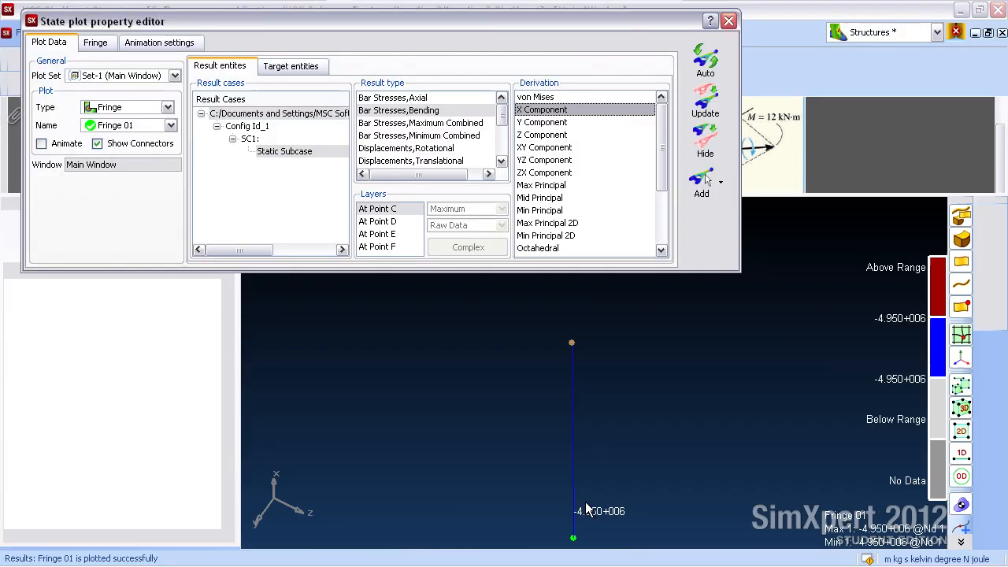
Plot the bending stress X Component at Point D and at Point E, and compare it with the answers in ex_6_18.pdf.
click(390, 222)
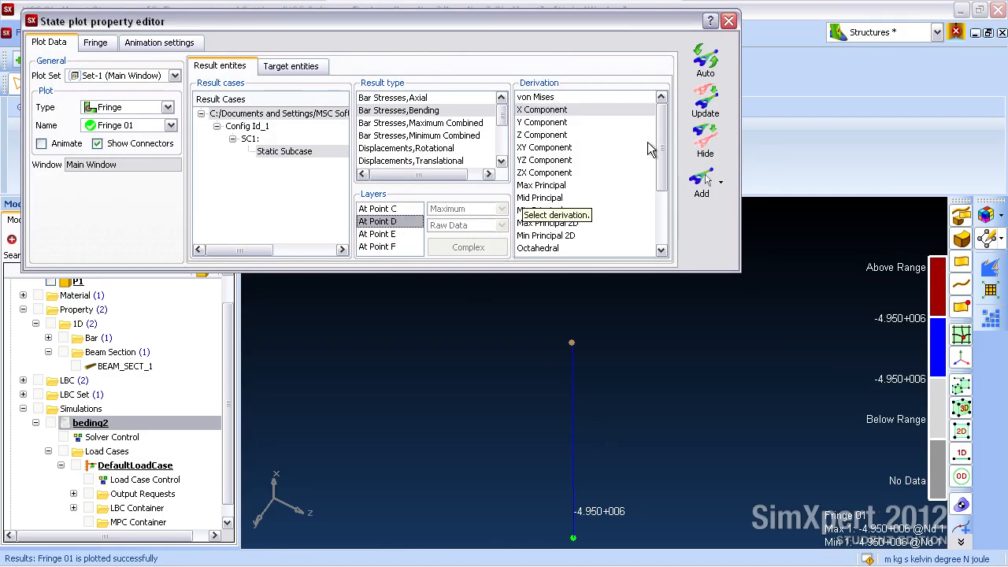
click(701, 113)
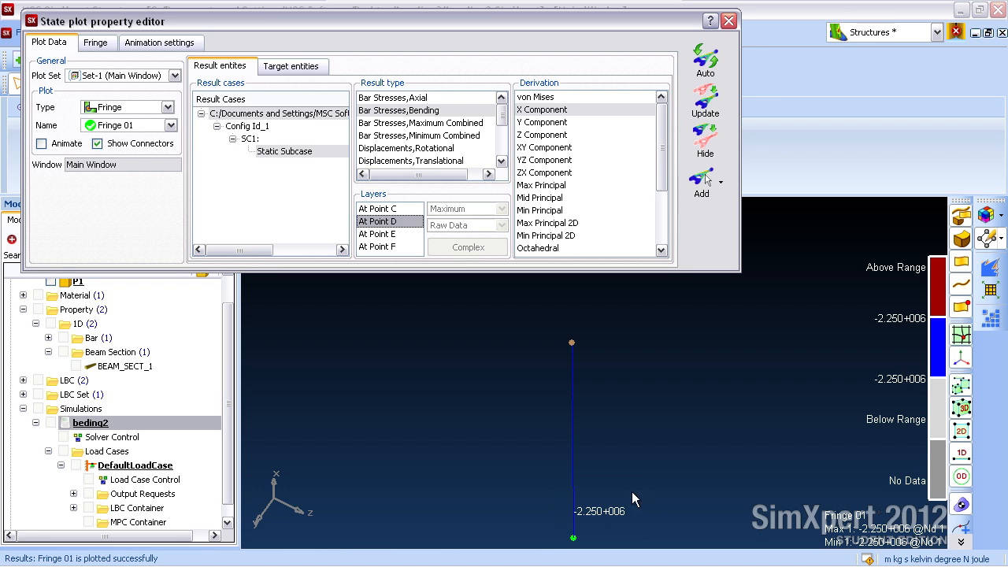
click(389, 234)
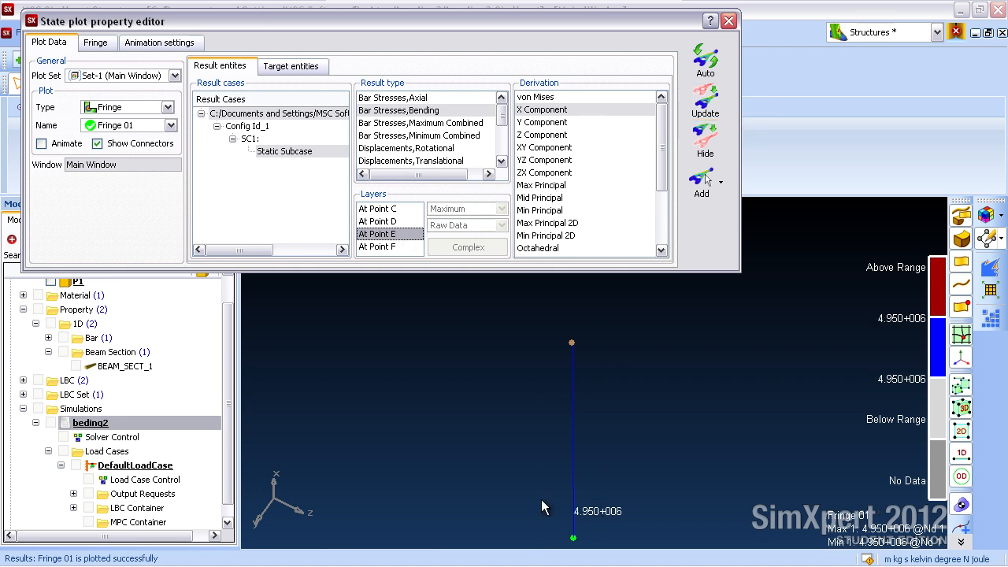
key(alt+Tab)
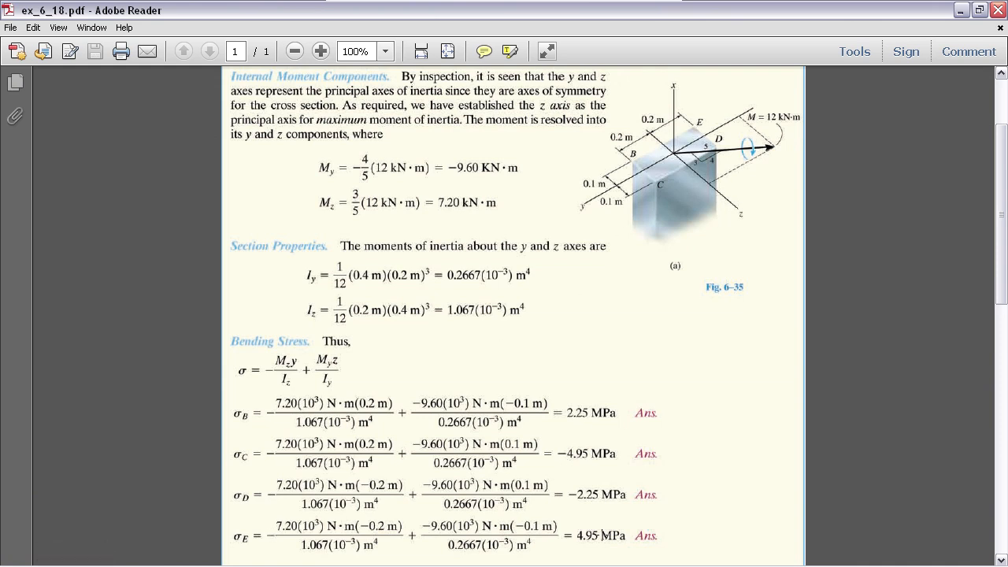
key(alt+Tab)
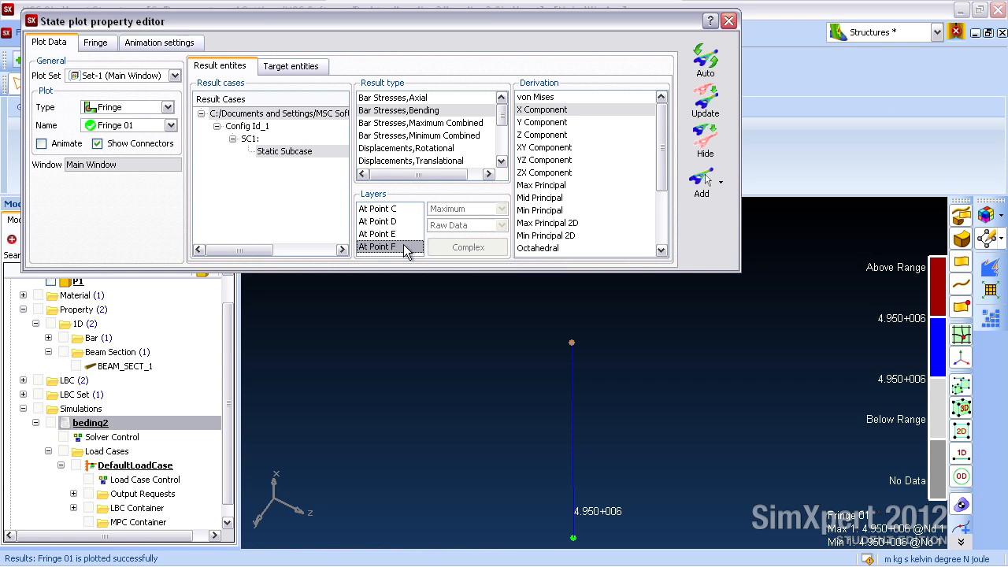
Plot the bending stress X Component at Point F, compare it with the answers in ex_6_18.pdf, and hide the fringe.
click(694, 98)
key(alt+Tab)
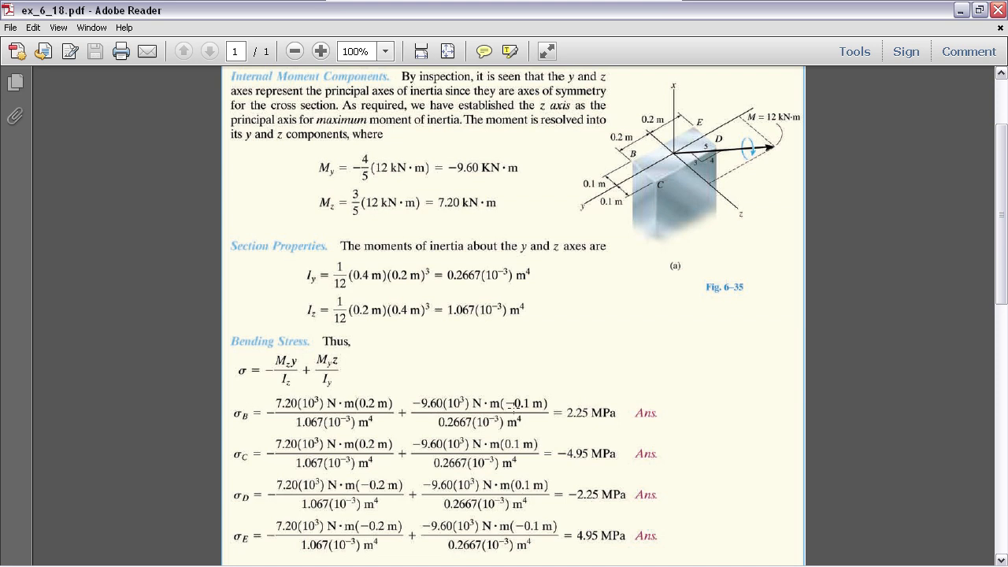
key(alt+Tab)
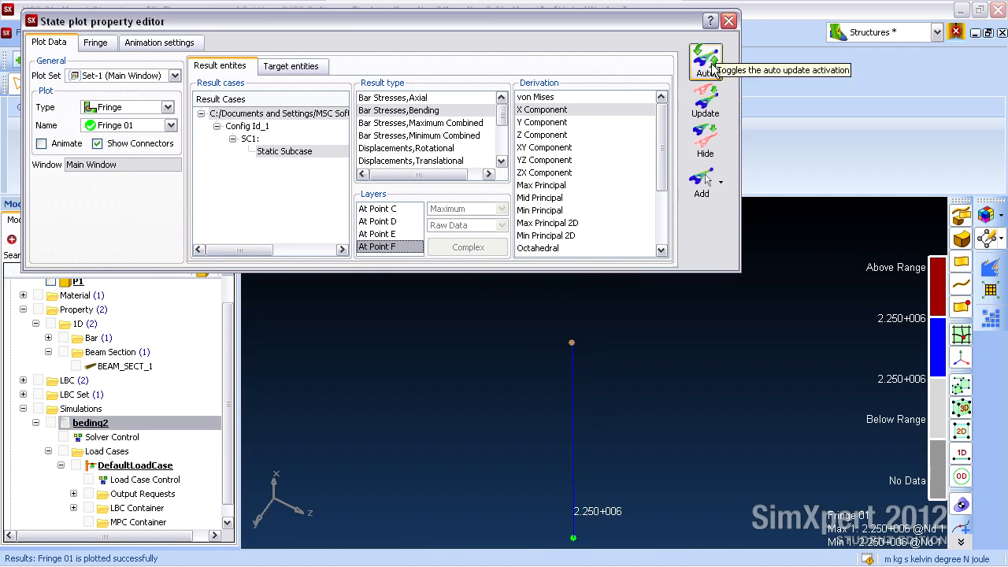
click(705, 140)
Plot a Freebody Diagram of the Static Subcase with all force and moment components, and examine the loads at both beam ends.
drag(657, 27, 816, 250)
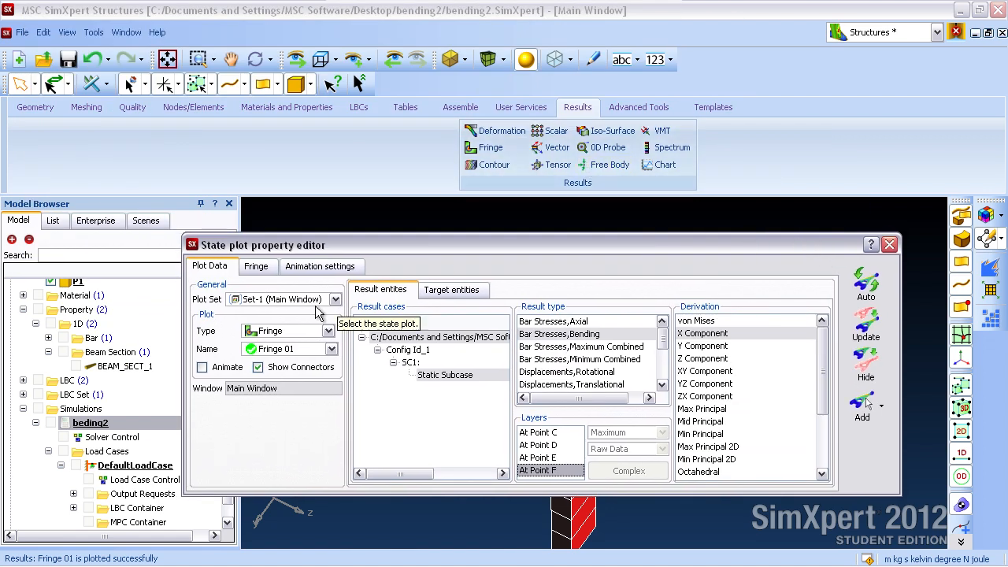
click(277, 331)
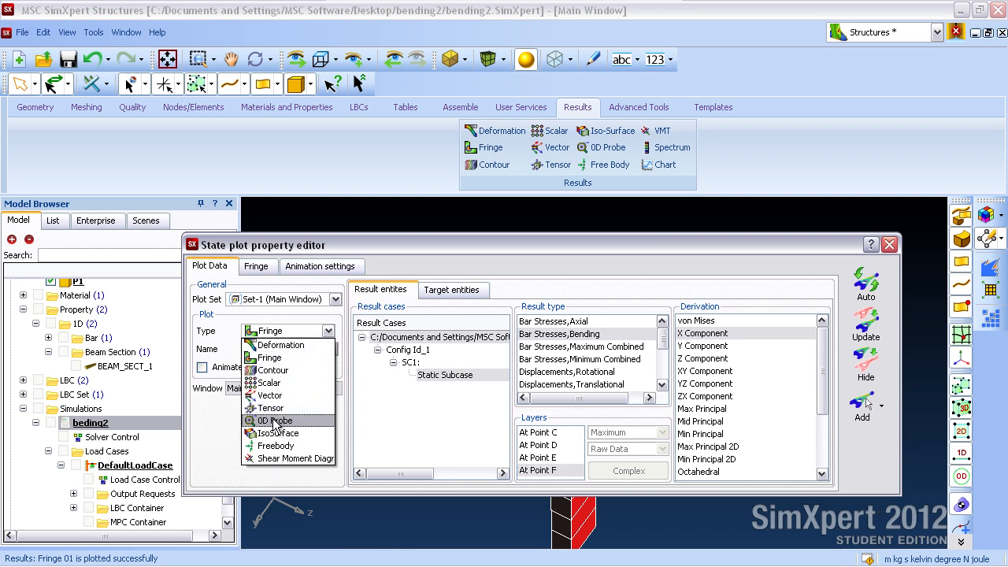
click(276, 446)
drag(705, 246, 568, 50)
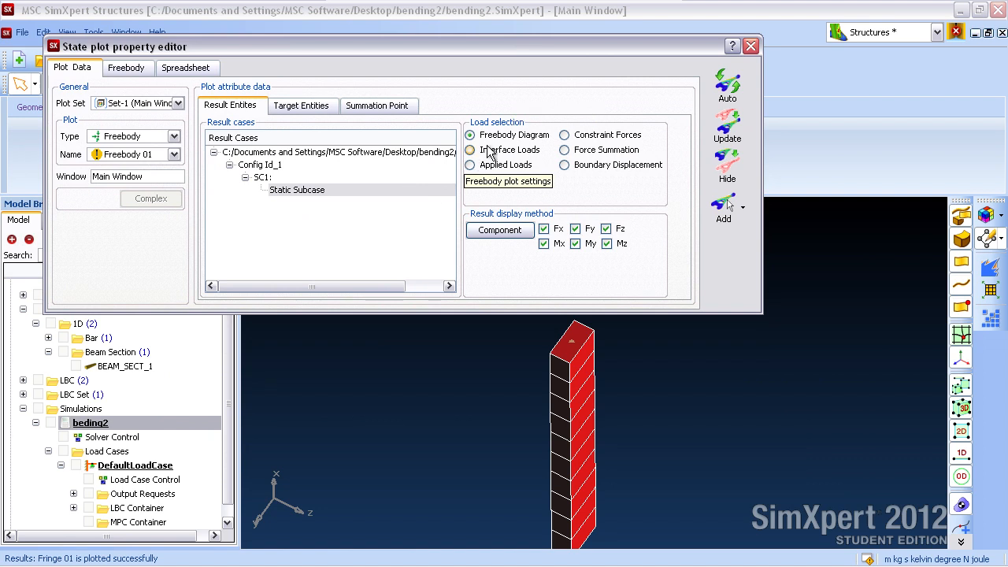
click(726, 126)
middle_drag(624, 410, 504, 340)
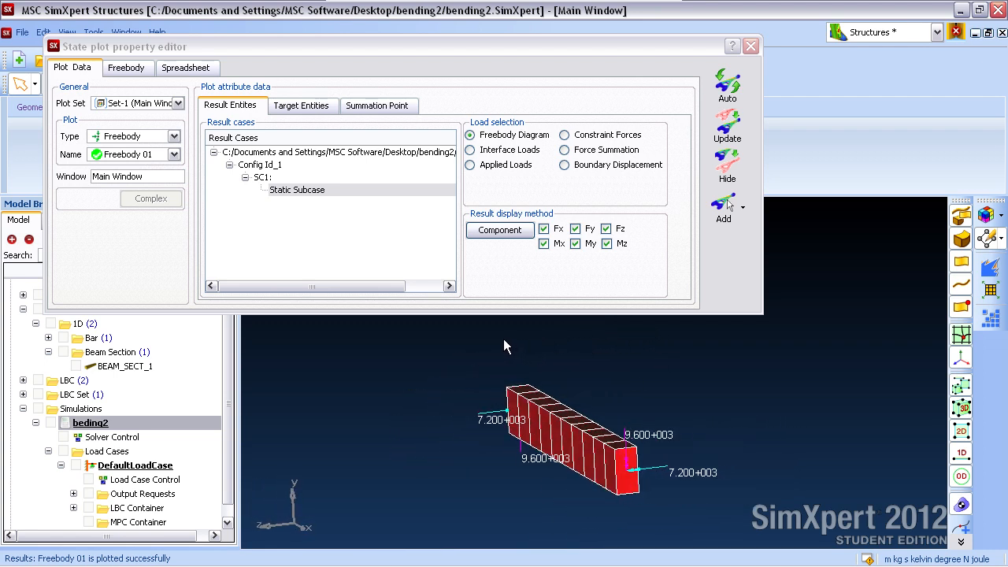
scroll(569, 354, up, 3)
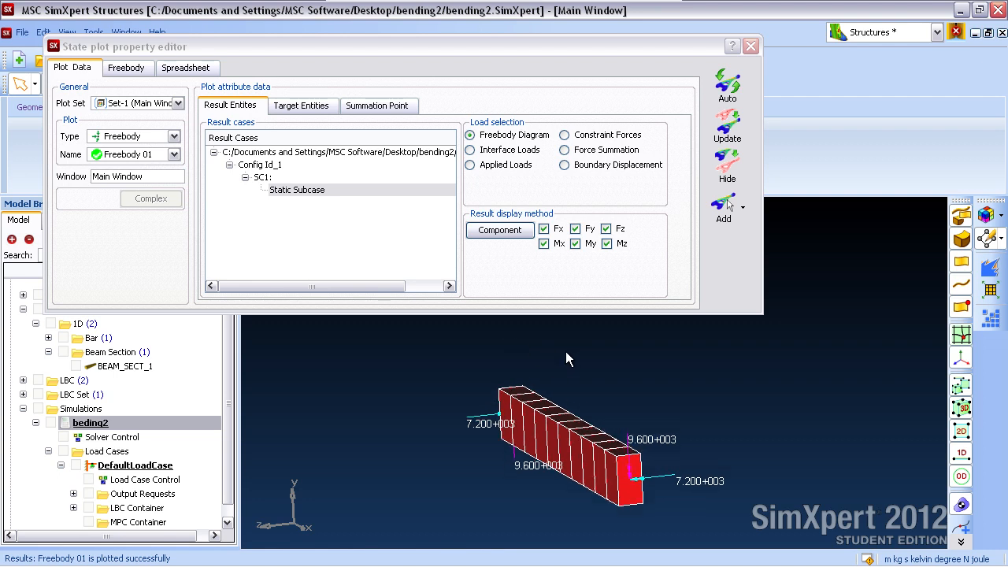
shift+middle_drag(571, 338, 573, 295)
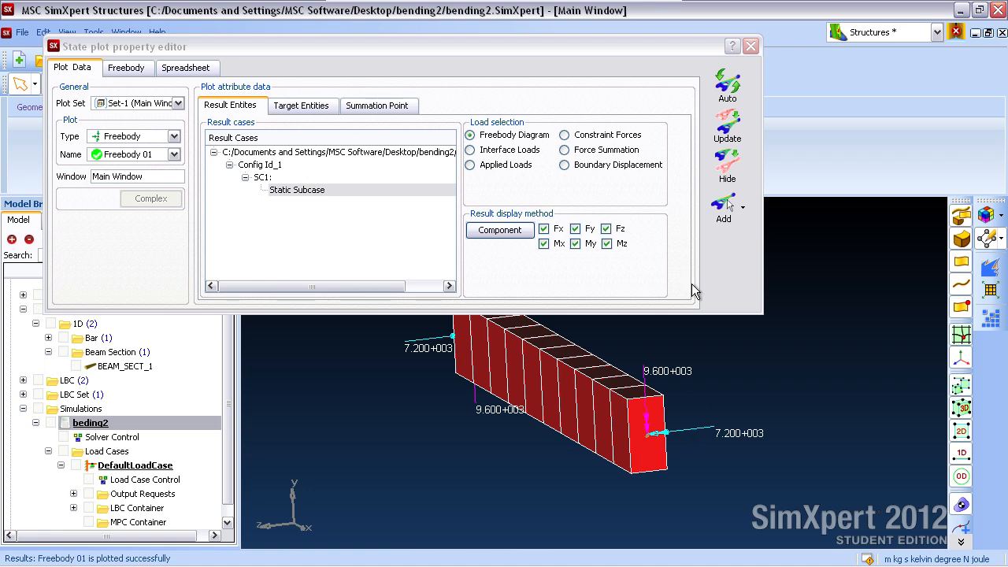
Replot the freebody diagram with the beam shown as a plain line, and compare its moments with My and Mz in ex_6_18.pdf.
click(726, 260)
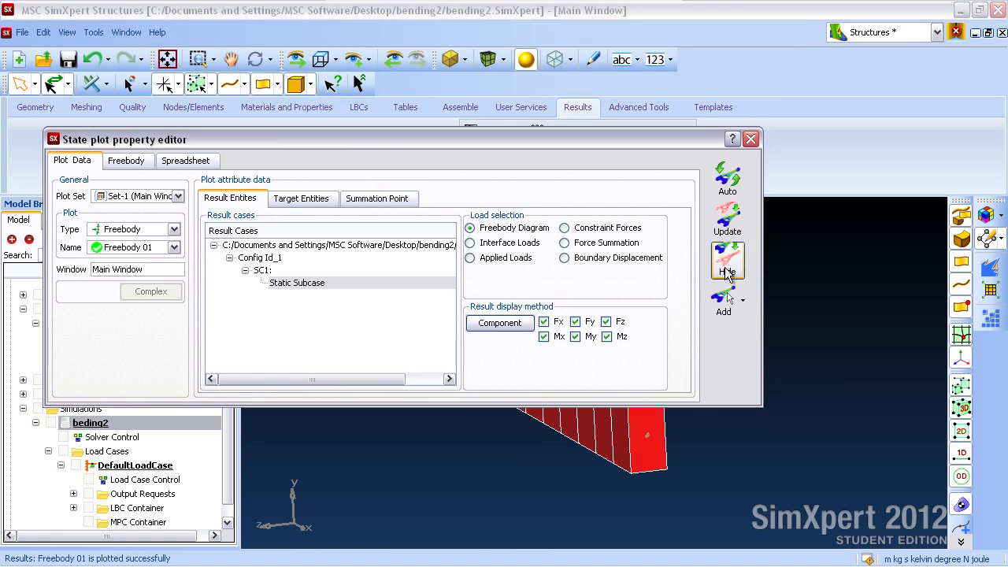
click(983, 240)
click(724, 222)
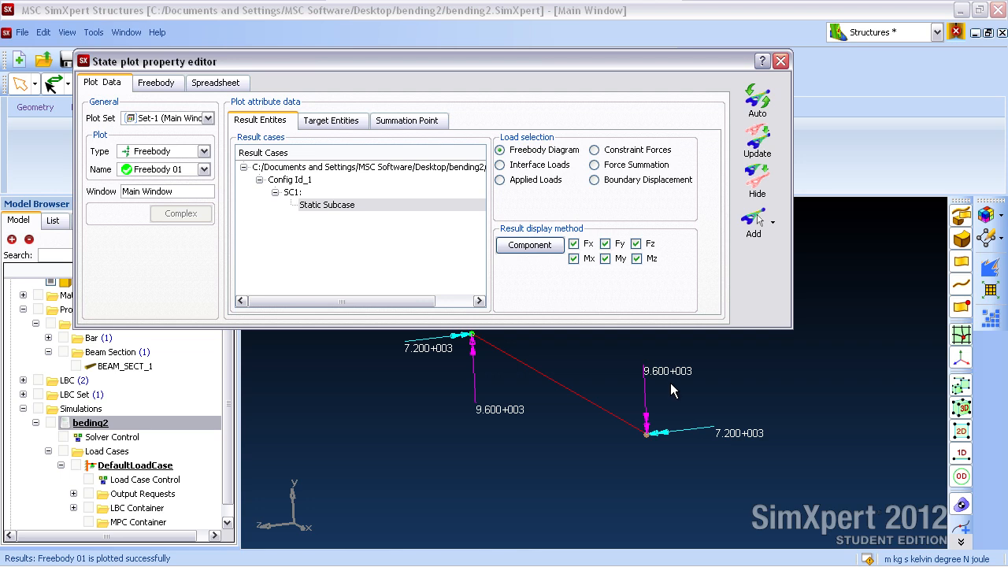
click(370, 556)
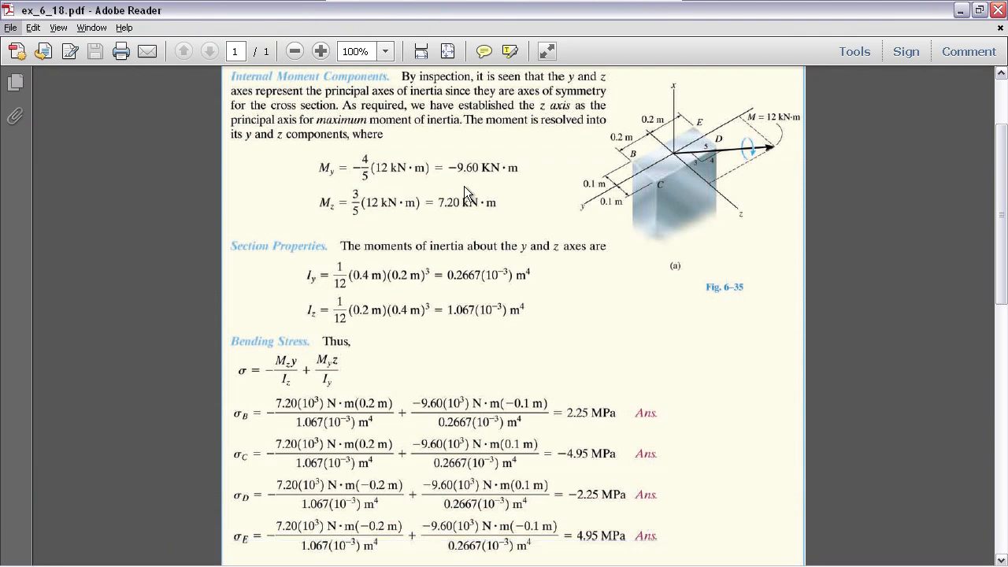
key(alt+Tab)
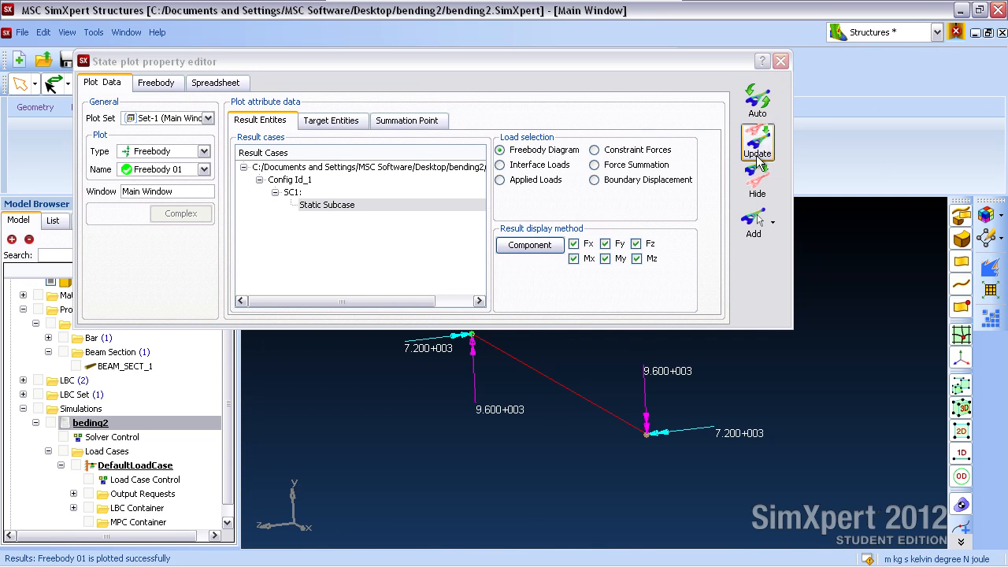
Hide the freebody plot, close the state plot property editor, and save the bending2 model.
click(756, 181)
click(781, 61)
middle_drag(728, 312, 639, 294)
click(69, 59)
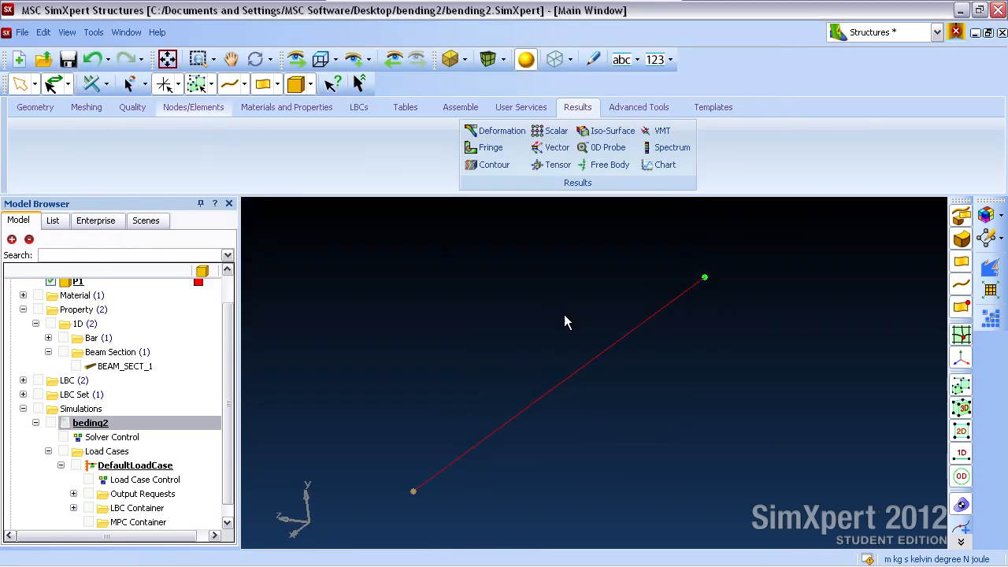